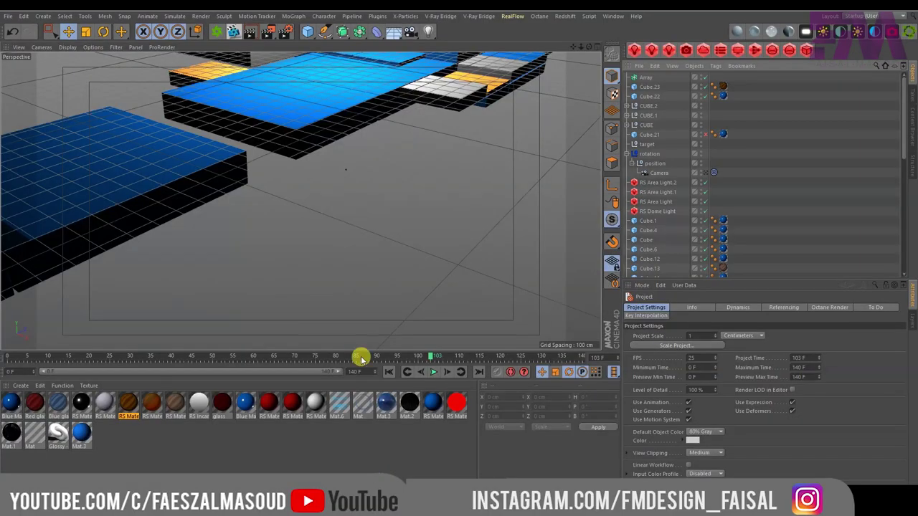
# - View the globe animation through the scene camera, rewound to frame 0
pyautogui.click(388, 371)
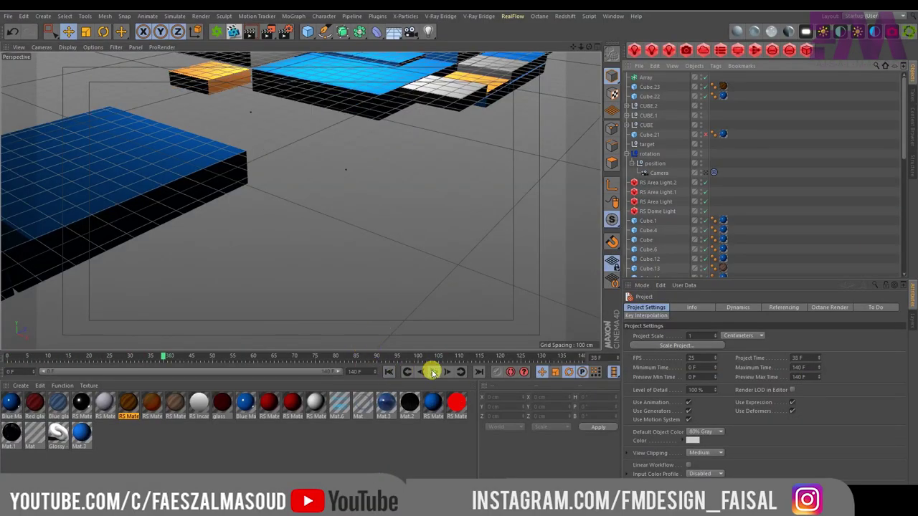
pyautogui.click(707, 173)
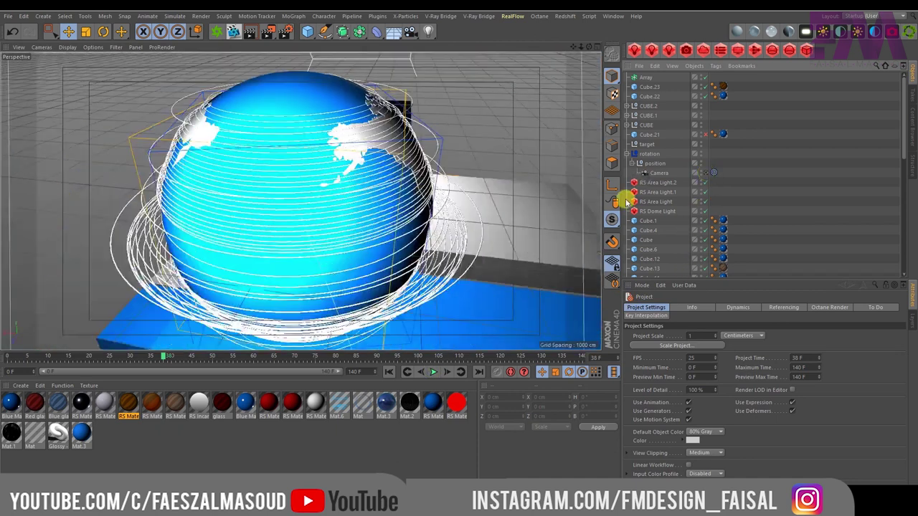
pyautogui.click(387, 371)
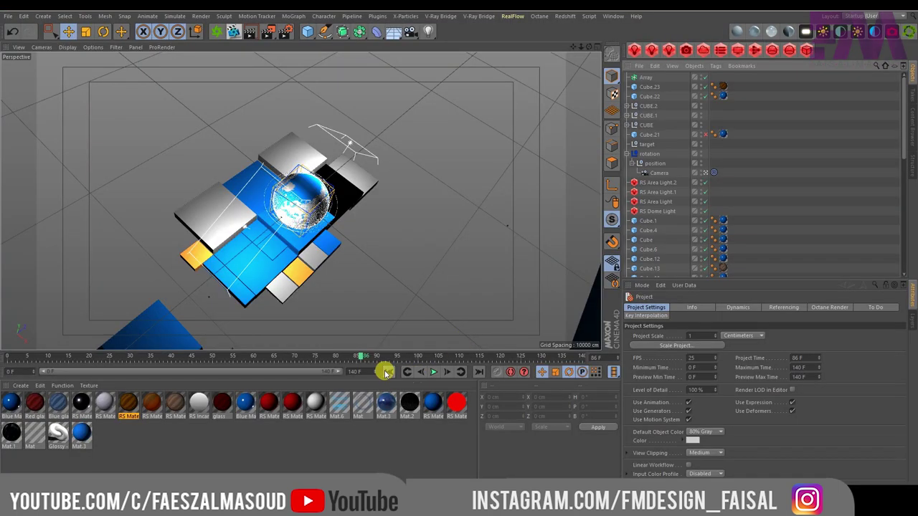
# - Back in Cinema 4D, play the globe animation from its first frame
pyautogui.click(387, 372)
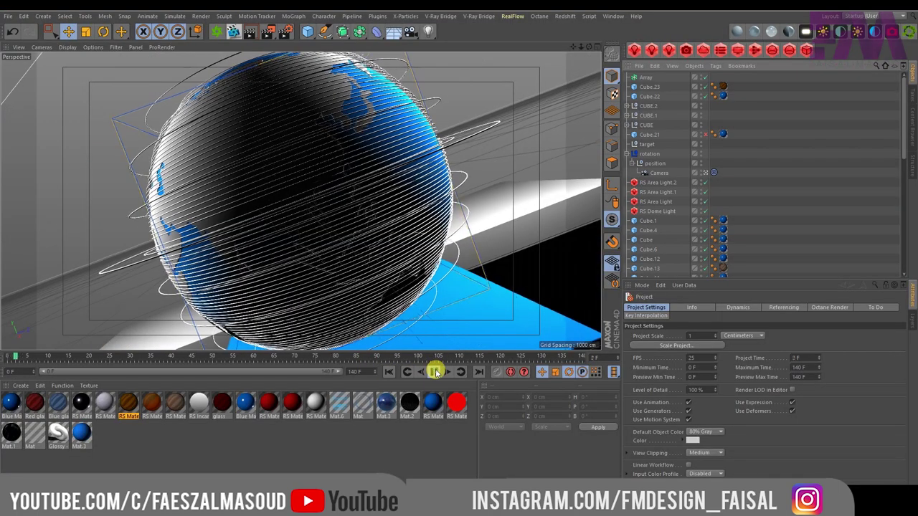
# - Play the animation, stop it, and move the playhead to the final frame, 140
pyautogui.click(434, 371)
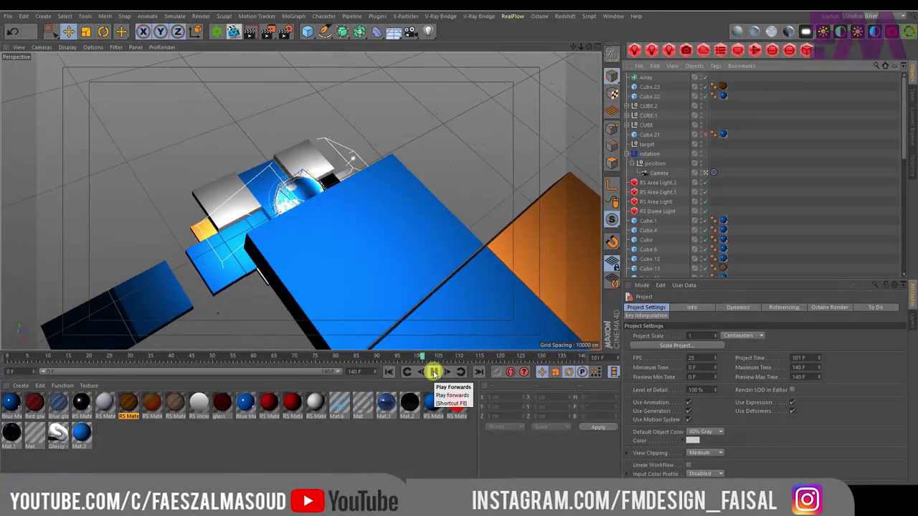
pyautogui.click(434, 371)
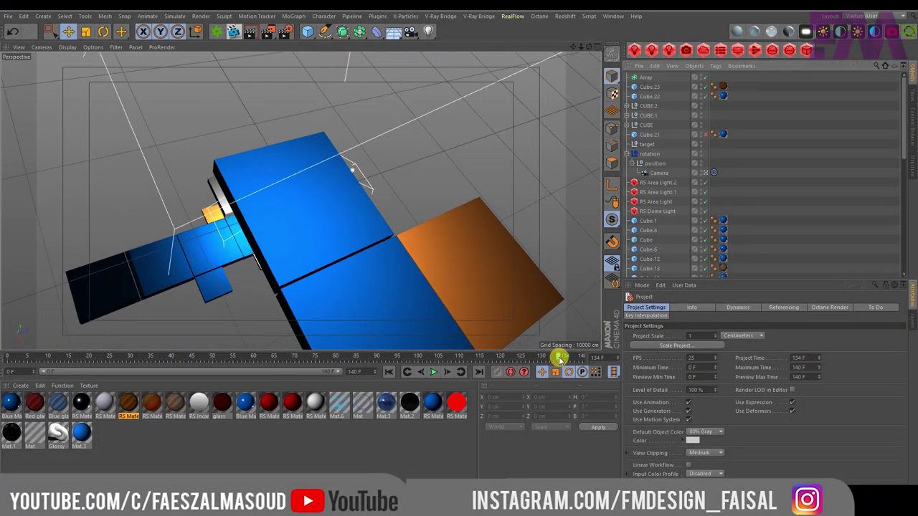
pyautogui.moveTo(556, 357); pyautogui.dragTo(577, 357)
# - Leave the scene camera, orbit around the globe and blocks, and select Extruded Map Top
pyautogui.click(704, 172)
pyautogui.moveTo(482, 189)
pyautogui.keyDown('alt'); pyautogui.mouseDown()
pyautogui.moveTo(352, 187)
pyautogui.moveTo(370, 172)
pyautogui.moveTo(263, 297)
pyautogui.mouseUp(); pyautogui.keyUp('alt')
pyautogui.moveTo(340, 208)
pyautogui.keyDown('alt'); pyautogui.mouseDown()
pyautogui.moveTo(207, 248)
pyautogui.moveTo(389, 250)
pyautogui.moveTo(499, 223)
pyautogui.mouseUp(); pyautogui.keyUp('alt')
pyautogui.moveTo(256, 261)
pyautogui.keyDown('alt'); pyautogui.mouseDown()
pyautogui.moveTo(380, 241)
pyautogui.moveTo(285, 256)
pyautogui.moveTo(469, 139)
pyautogui.mouseUp(); pyautogui.keyUp('alt')
pyautogui.moveTo(362, 178)
pyautogui.keyDown('alt'); pyautogui.mouseDown()
pyautogui.moveTo(368, 193)
pyautogui.moveTo(387, 159)
pyautogui.moveTo(359, 154)
pyautogui.moveTo(445, 289)
pyautogui.mouseUp(); pyautogui.keyUp('alt')
pyautogui.click(366, 142)
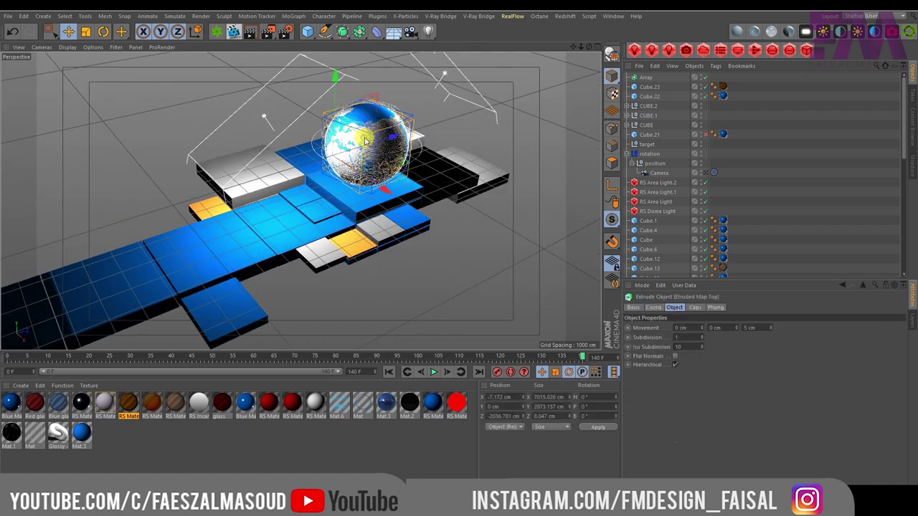
# - Collapse Globe.1 and hide the textured globe and particle sphere, leaving only ring wireframes
pyautogui.scroll(-10, 692, 212)
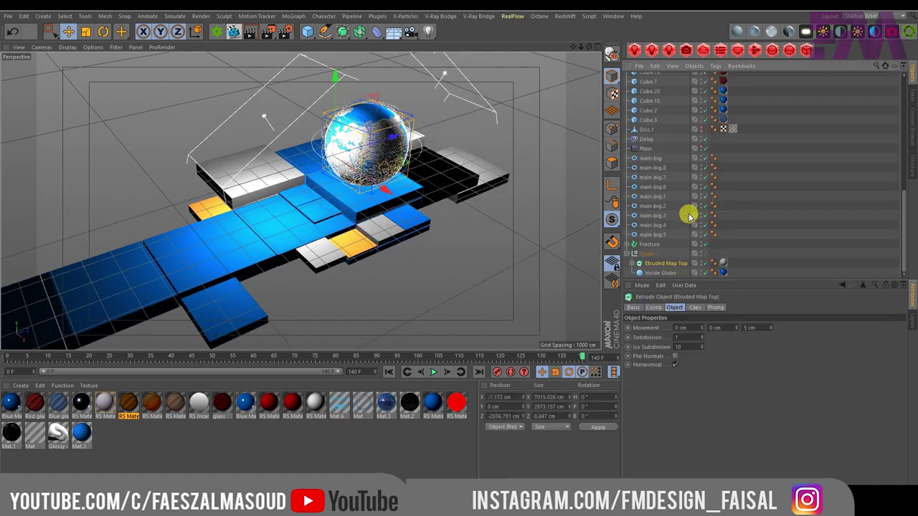
pyautogui.click(630, 254)
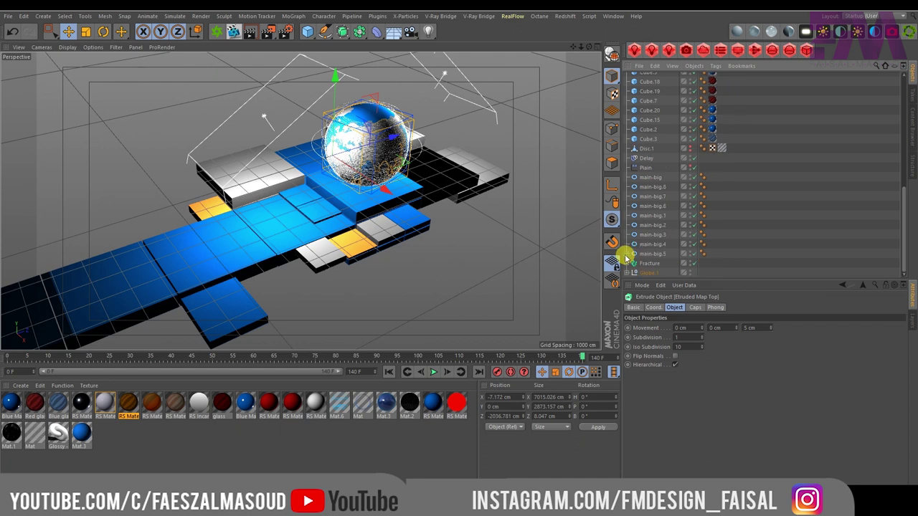
pyautogui.click(687, 273)
pyautogui.click(689, 265)
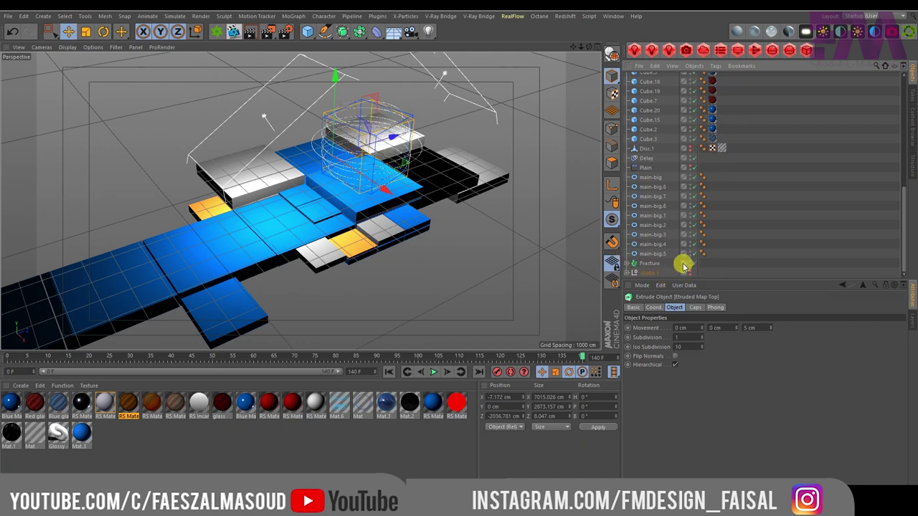
pyautogui.moveTo(453, 242)
pyautogui.keyDown('alt'); pyautogui.mouseDown()
pyautogui.moveTo(323, 141)
pyautogui.moveTo(301, 107)
pyautogui.moveTo(293, 156)
pyautogui.moveTo(241, 133)
pyautogui.moveTo(273, 179)
pyautogui.mouseUp(); pyautogui.keyUp('alt')
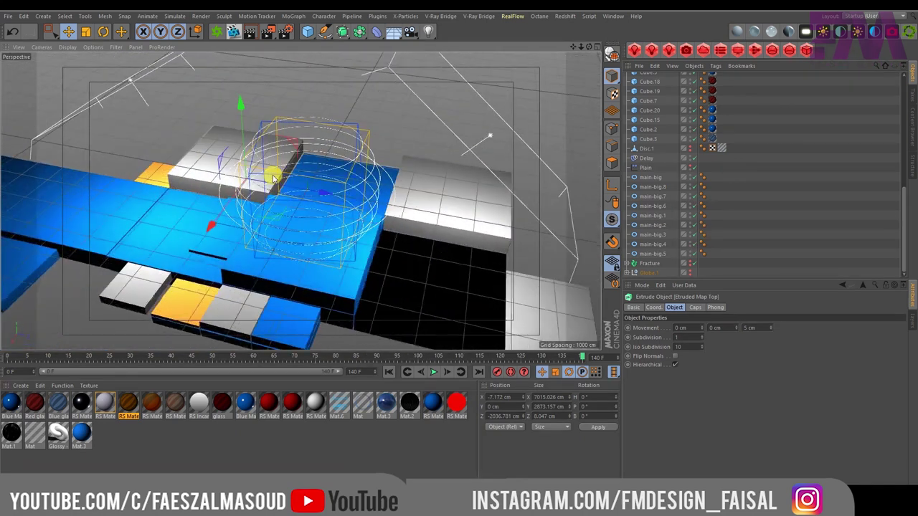
# - Move the Cube.2 block so its Y position becomes -3005.793 cm
pyautogui.click(147, 240)
pyautogui.moveTo(176, 184)
pyautogui.mouseDown()
pyautogui.moveTo(188, 63)
pyautogui.moveTo(214, 104)
pyautogui.moveTo(245, 120)
pyautogui.mouseUp()
pyautogui.keyDown('alt'); pyautogui.moveTo(172, 222); pyautogui.dragTo(281, 172); pyautogui.keyUp('alt')
# - Try moving Cube.8, another cube and Cube.10, undoing each move
pyautogui.click(353, 208)
pyautogui.moveTo(345, 147); pyautogui.dragTo(348, 93)
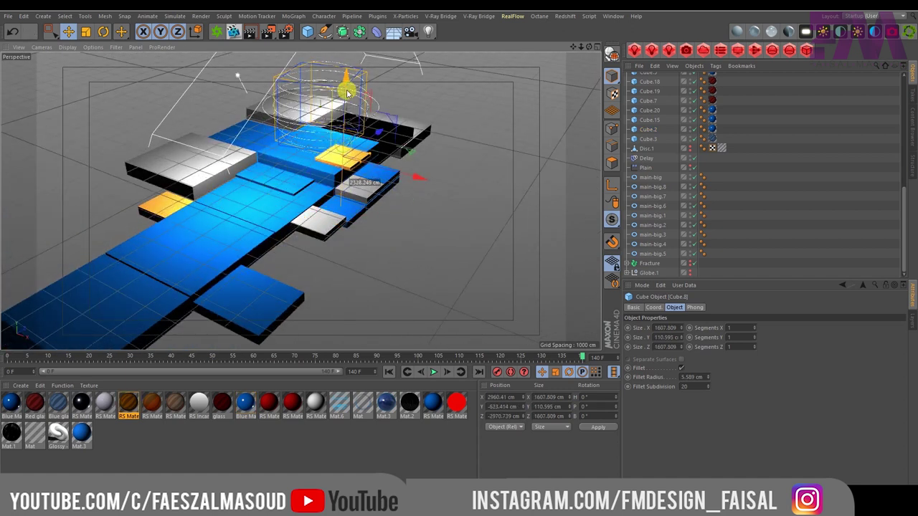
pyautogui.hotkey('ctrl', 'z')
pyautogui.keyDown('alt'); pyautogui.moveTo(330, 189); pyautogui.dragTo(372, 189); pyautogui.keyUp('alt')
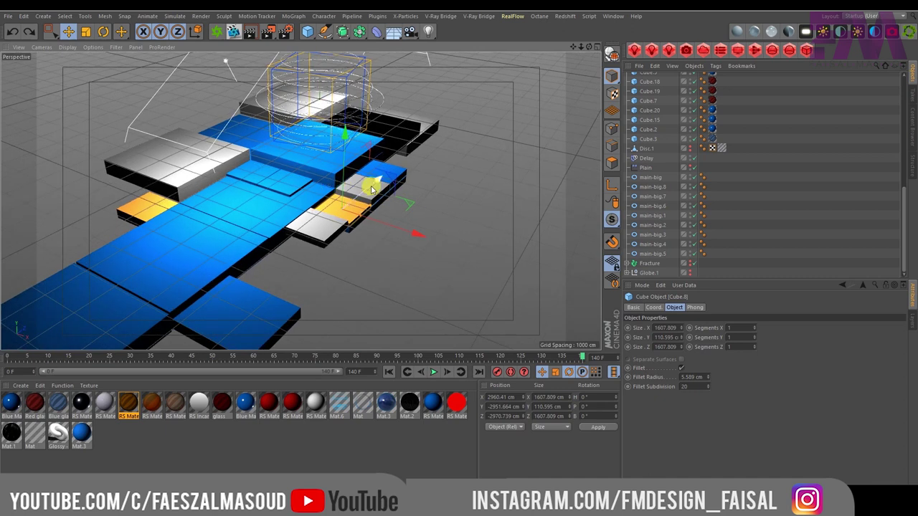
pyautogui.moveTo(428, 188); pyautogui.dragTo(528, 215)
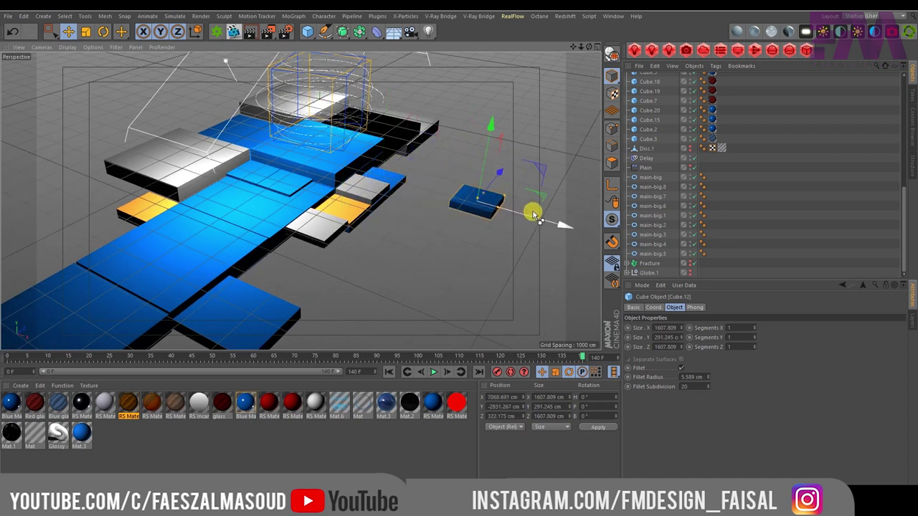
pyautogui.hotkey('ctrl', 'z')
pyautogui.moveTo(376, 208); pyautogui.dragTo(488, 240)
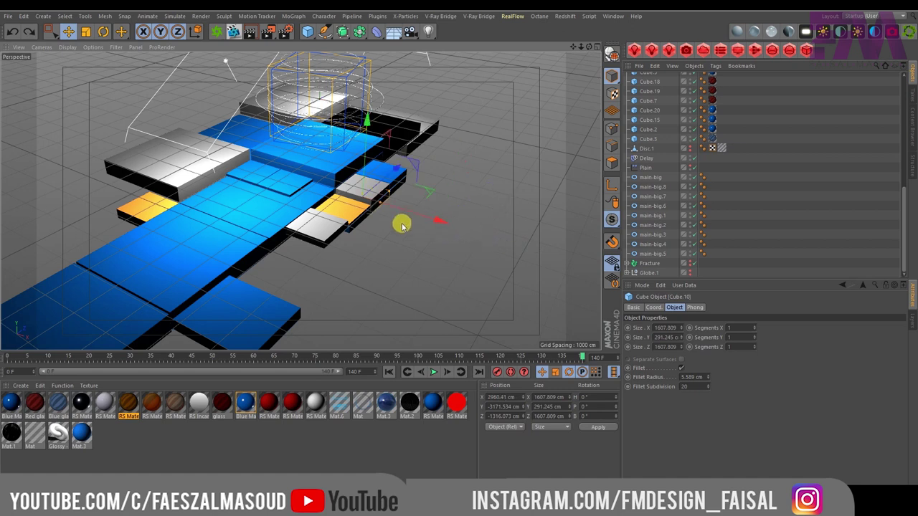
pyautogui.hotkey('ctrl', 'z')
pyautogui.keyDown('alt'); pyautogui.moveTo(426, 225); pyautogui.dragTo(484, 217); pyautogui.keyUp('alt')
# - Try moving Cube.3, Cube.7 and Cube.16, undoing each, then pan the view
pyautogui.click(490, 191)
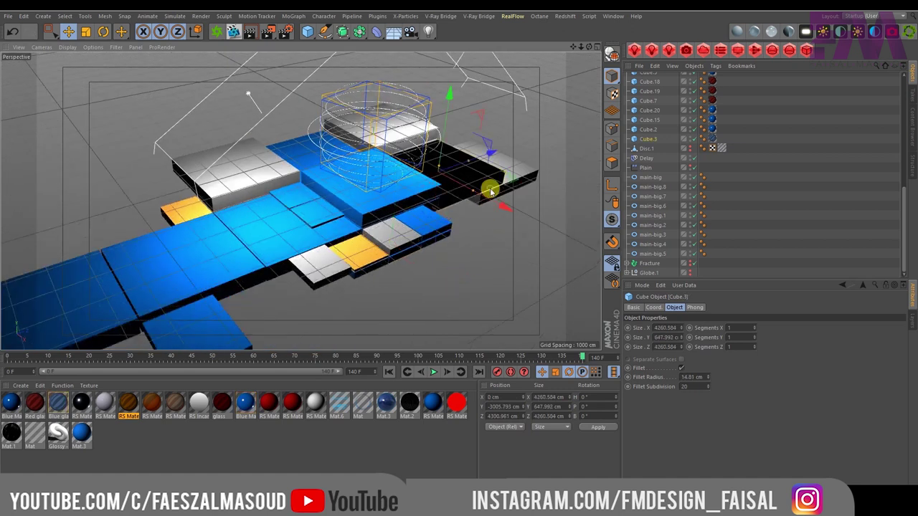
pyautogui.moveTo(485, 160); pyautogui.dragTo(580, 144)
pyautogui.hotkey('ctrl', 'z')
pyautogui.click(246, 181)
pyautogui.moveTo(233, 119); pyautogui.dragTo(240, 66)
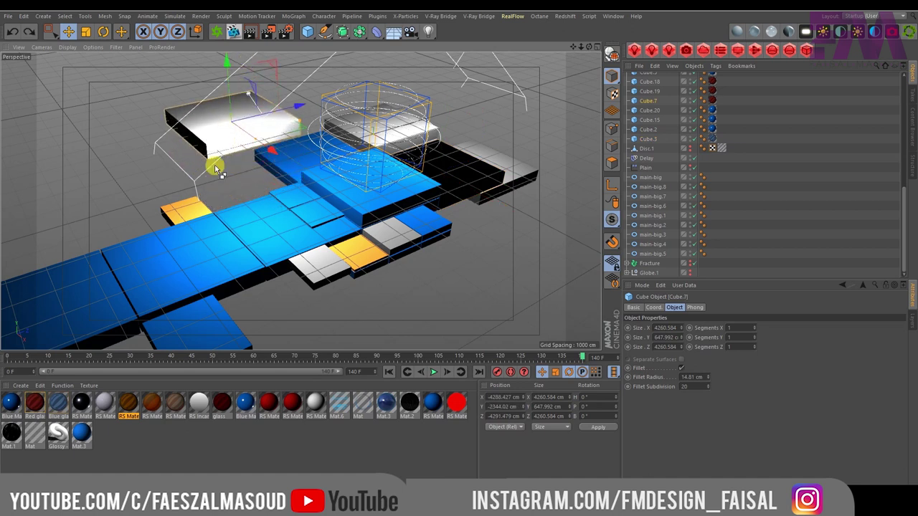
pyautogui.hotkey('ctrl', 'z')
pyautogui.click(180, 181)
pyautogui.moveTo(180, 180); pyautogui.dragTo(180, 76)
pyautogui.hotkey('ctrl', 'z')
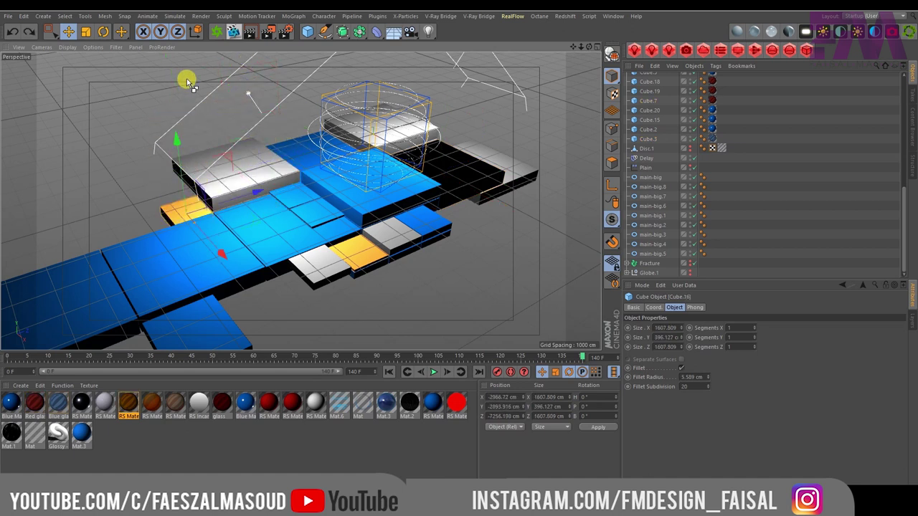
pyautogui.keyDown('alt'); pyautogui.moveTo(408, 116); pyautogui.dragTo(331, 203, button='middle'); pyautogui.keyUp('alt')
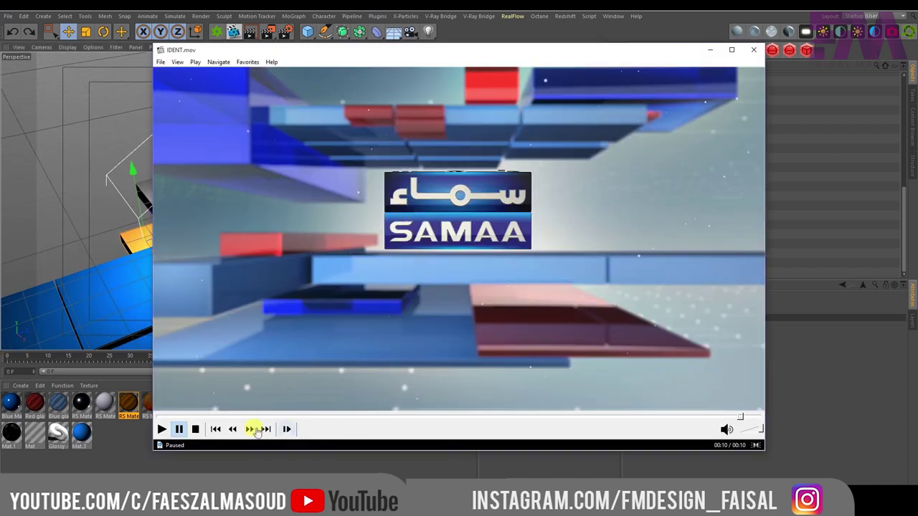
# - Rewind IDENT.mov to its globe opening and minimize the player
pyautogui.click(168, 417)
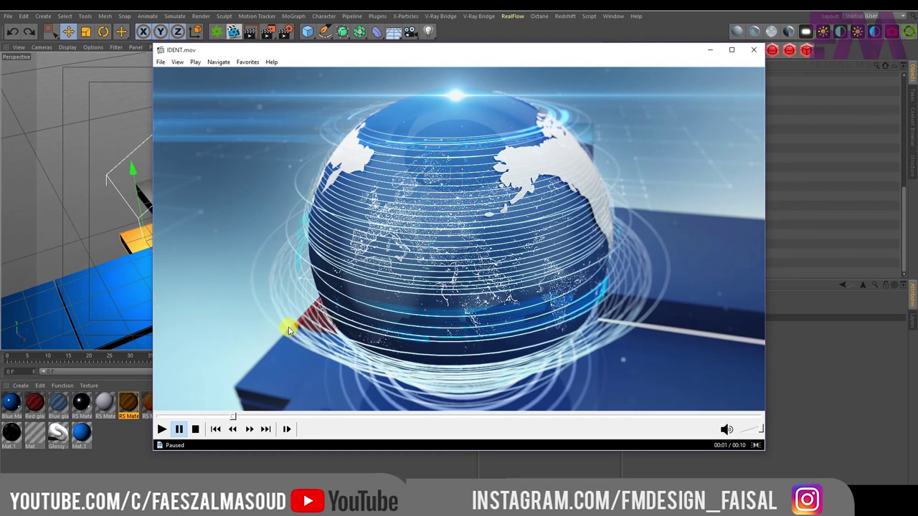
pyautogui.click(708, 50)
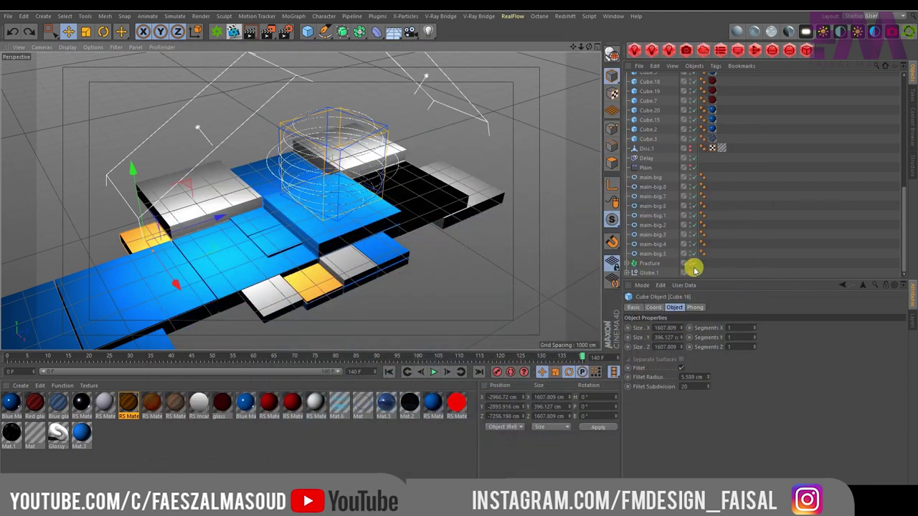
# - Unhide the textured globe and select both the Fracture and Globe.1 objects
pyautogui.click(688, 269)
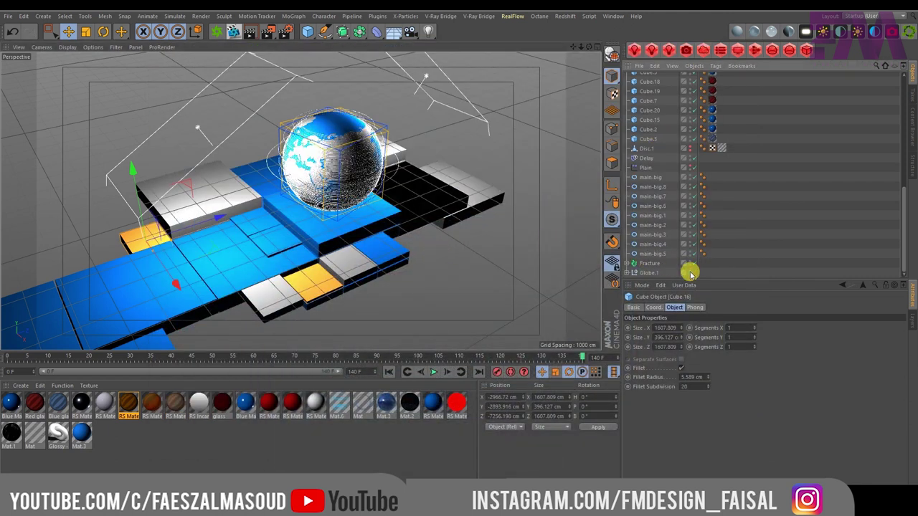
pyautogui.click(661, 273)
pyautogui.keyDown('ctrl'); pyautogui.click(652, 264); pyautogui.keyUp('ctrl')
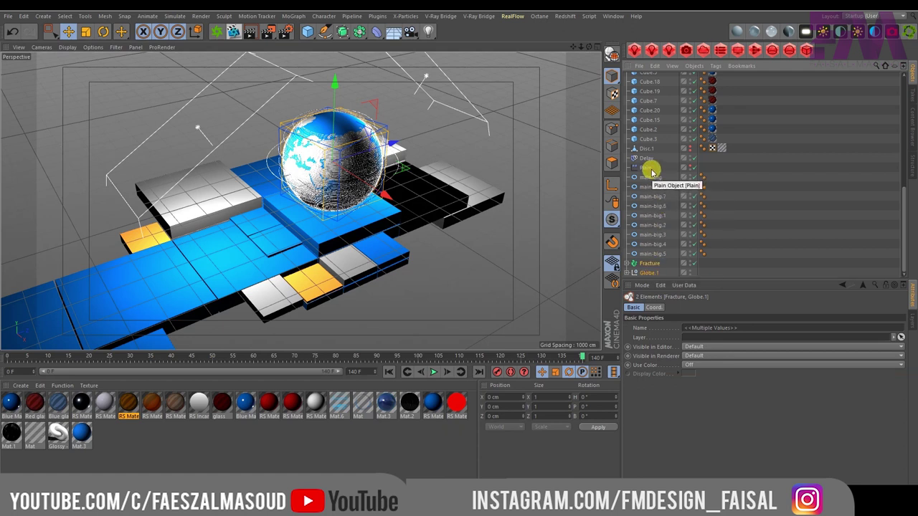
pyautogui.click(757, 199)
pyautogui.click(634, 274)
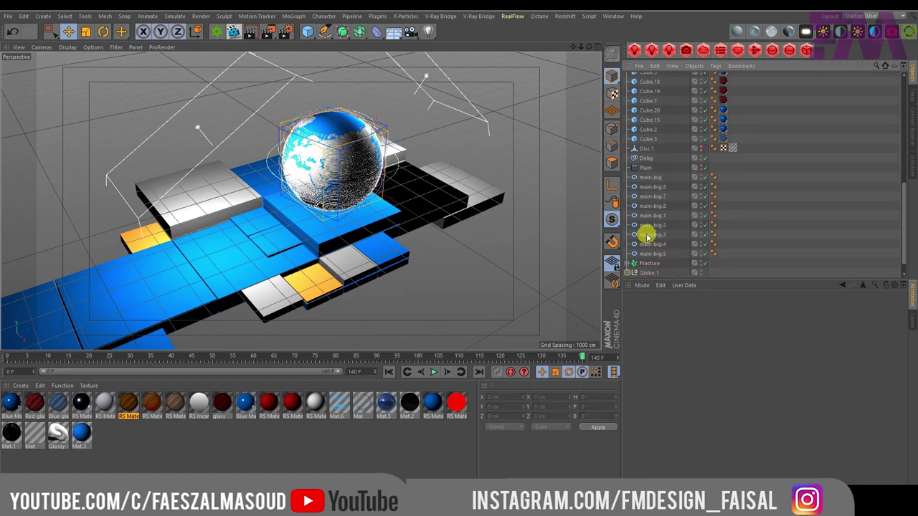
pyautogui.click(631, 253)
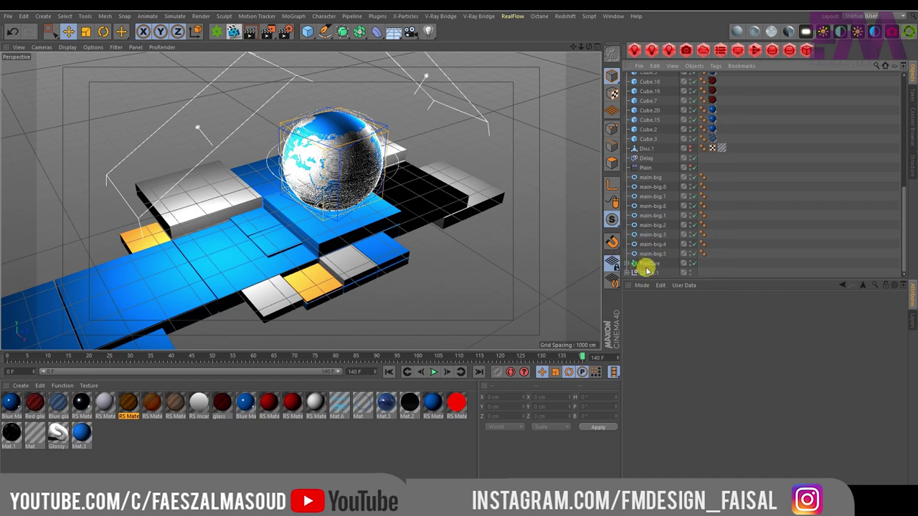
pyautogui.click(648, 263)
pyautogui.keyDown('ctrl'); pyautogui.click(647, 273); pyautogui.keyUp('ctrl')
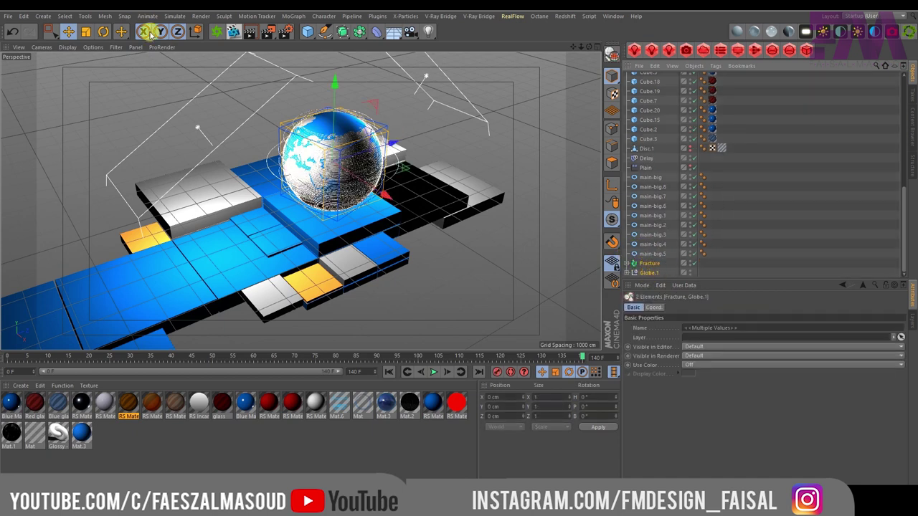
# - Create a new empty scene and paste Fracture and Globe.1 into it
pyautogui.click(8, 15)
pyautogui.click(22, 26)
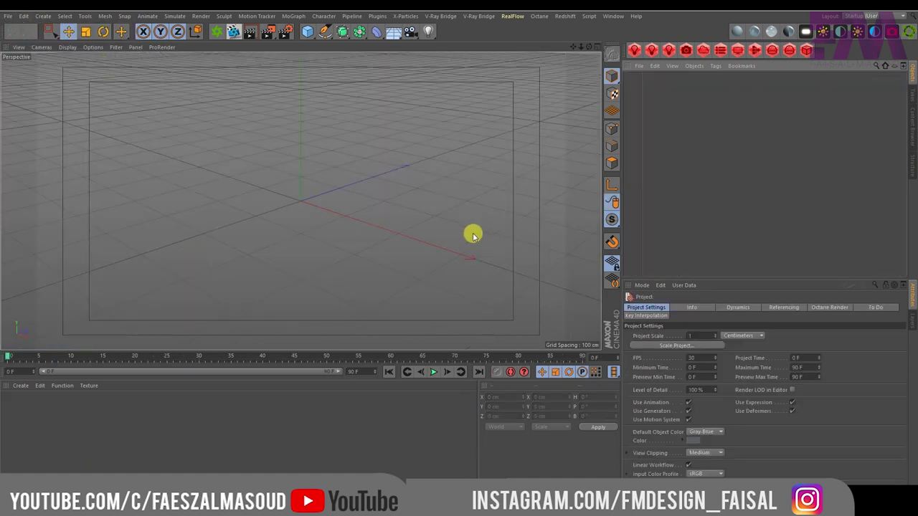
pyautogui.hotkey('ctrl', 'v')
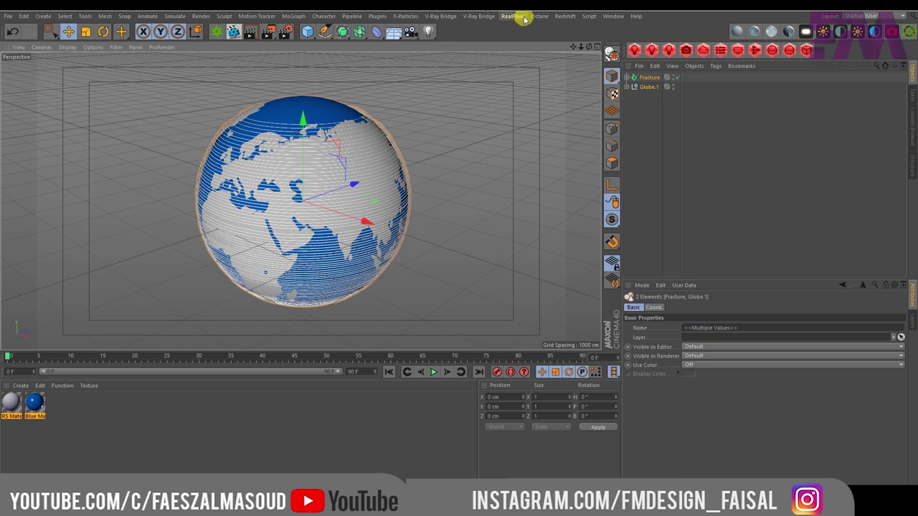
pyautogui.click(613, 16)
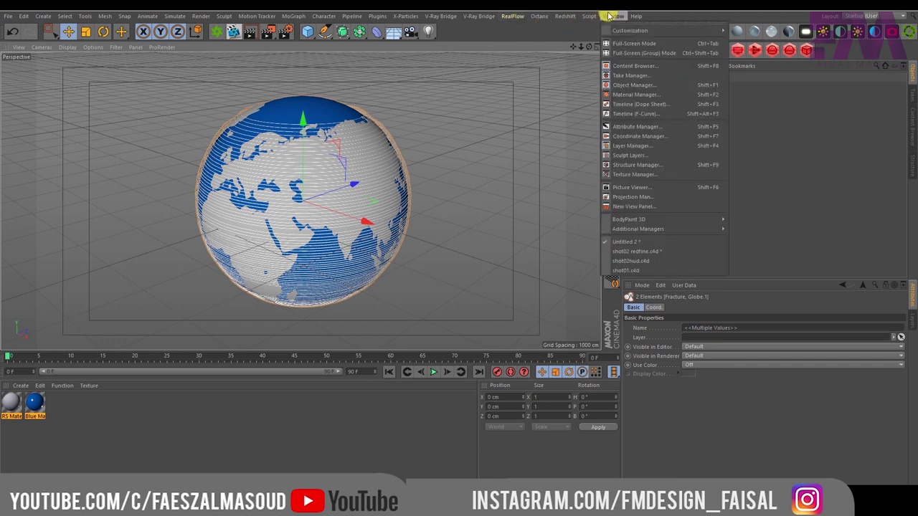
# - Switch between open scenes to reach the one with Delay, Plain, Fracture and Globe.1
pyautogui.click(636, 253)
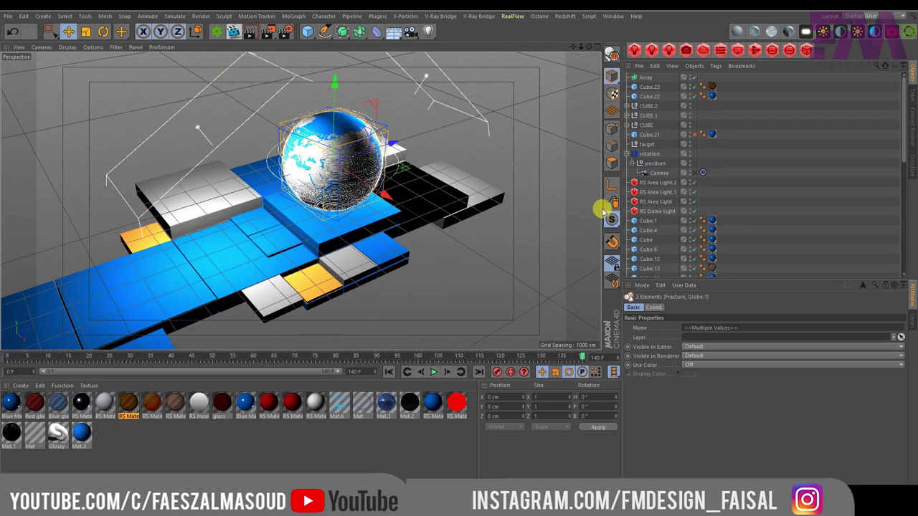
pyautogui.scroll(-5, 663, 216)
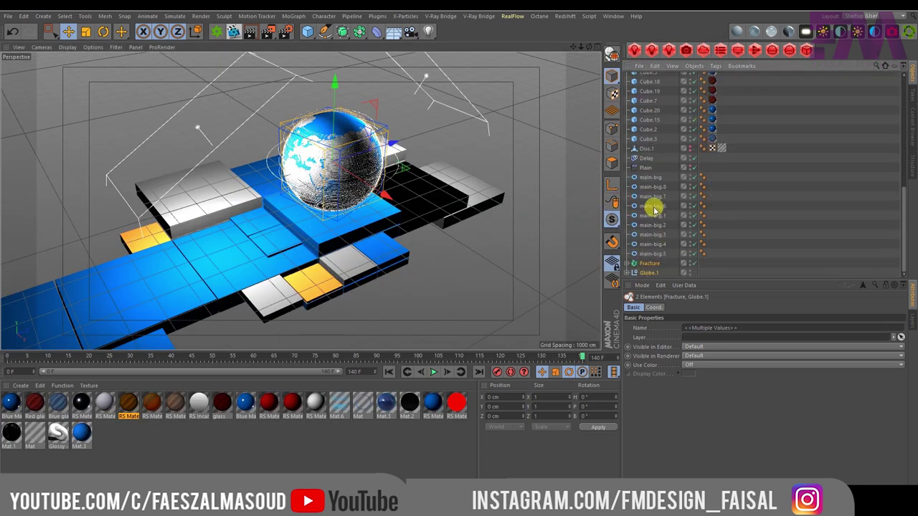
pyautogui.keyDown('ctrl'); pyautogui.click(647, 162); pyautogui.keyUp('ctrl')
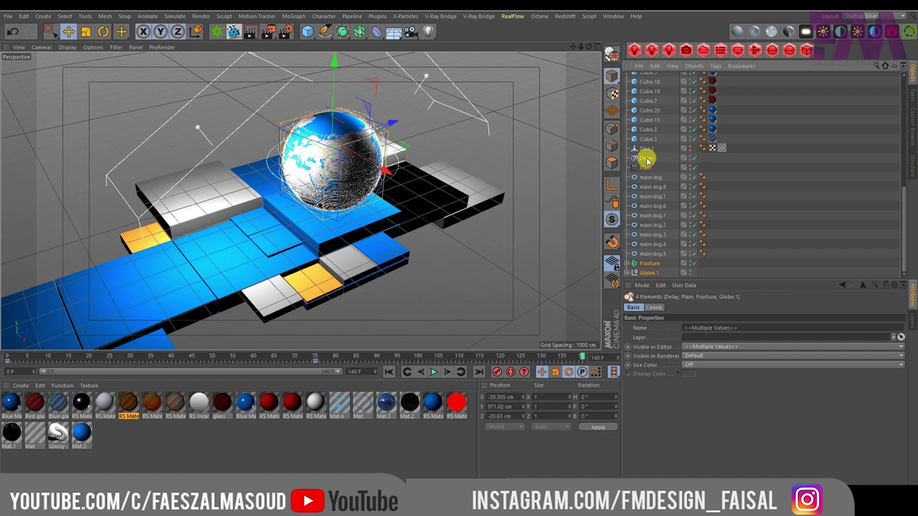
pyautogui.click(616, 17)
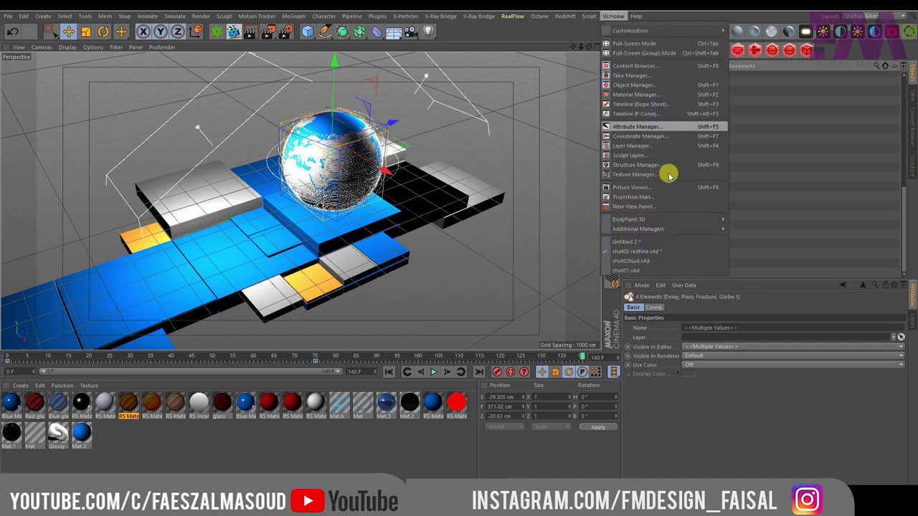
pyautogui.click(636, 261)
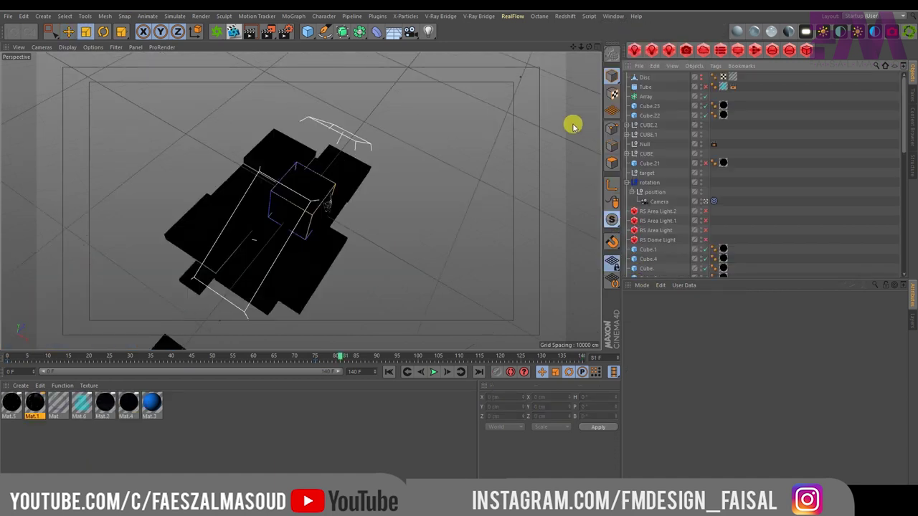
pyautogui.click(611, 16)
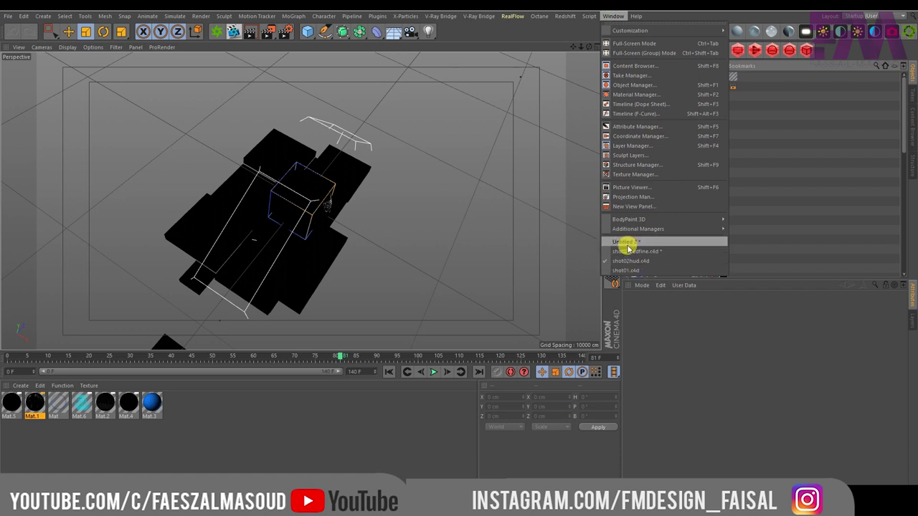
pyautogui.click(624, 244)
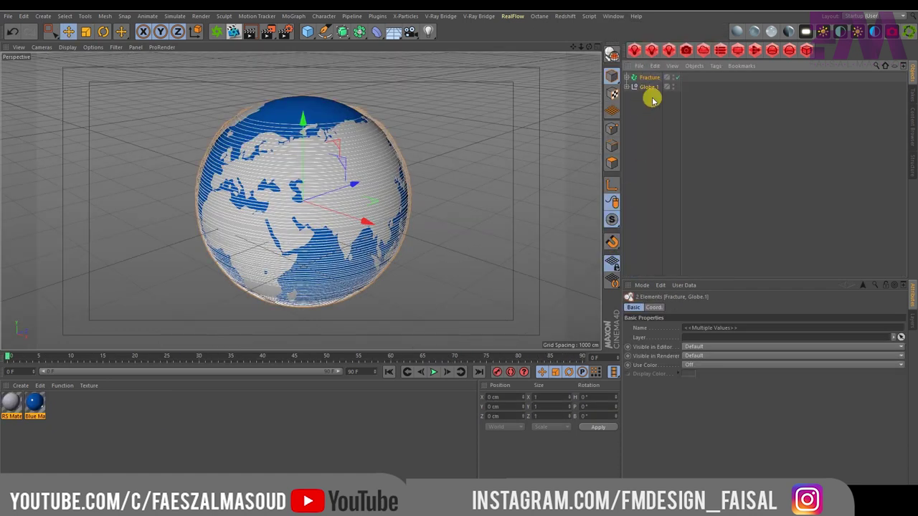
pyautogui.press('Delete')
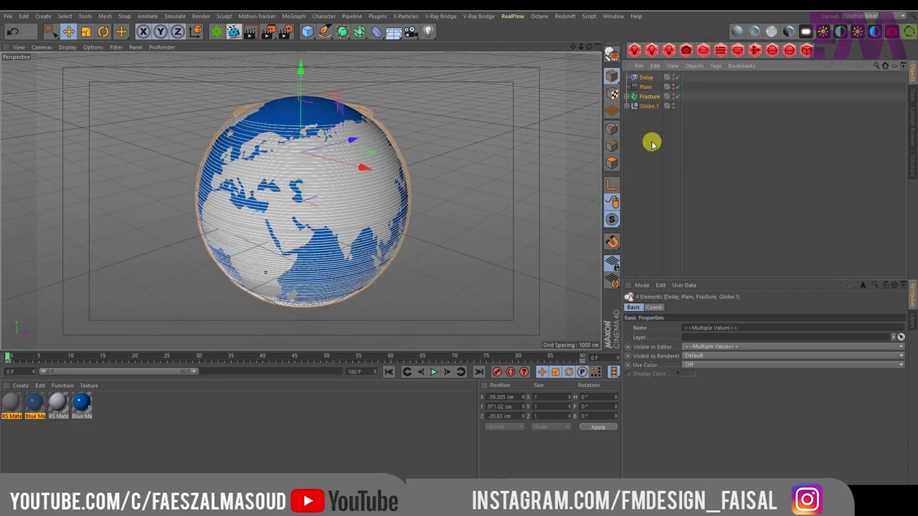
# - Scrub the timeline, zoom out to the whole globe, and play the ring animation from frame 0
pyautogui.moveTo(343, 355)
pyautogui.mouseDown()
pyautogui.moveTo(58, 351)
pyautogui.moveTo(131, 338)
pyautogui.moveTo(257, 350)
pyautogui.mouseUp()
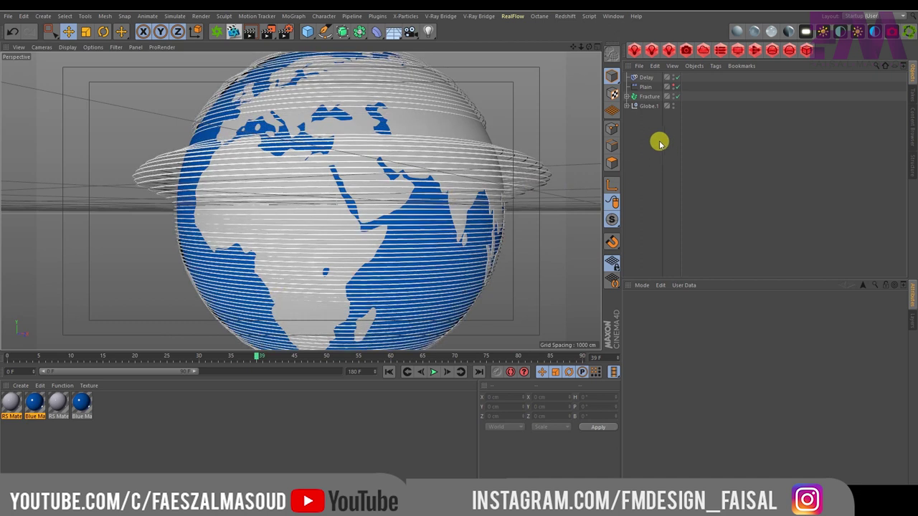
pyautogui.scroll(-3, 375, 177)
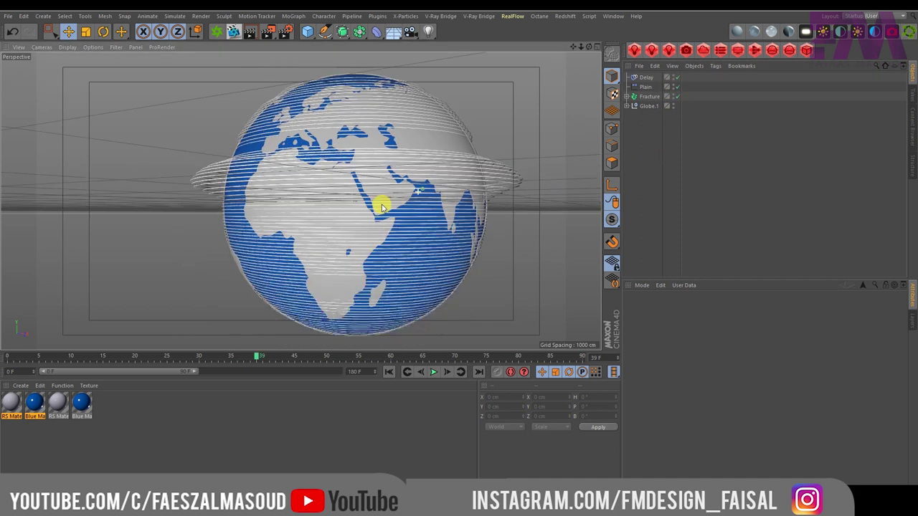
pyautogui.keyDown('alt'); pyautogui.moveTo(375, 177); pyautogui.dragTo(318, 303); pyautogui.keyUp('alt')
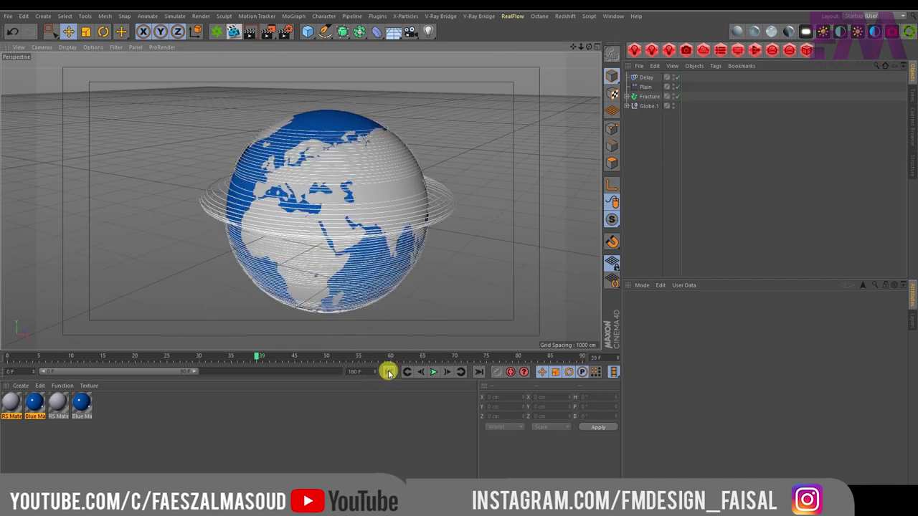
pyautogui.click(388, 372)
pyautogui.click(434, 372)
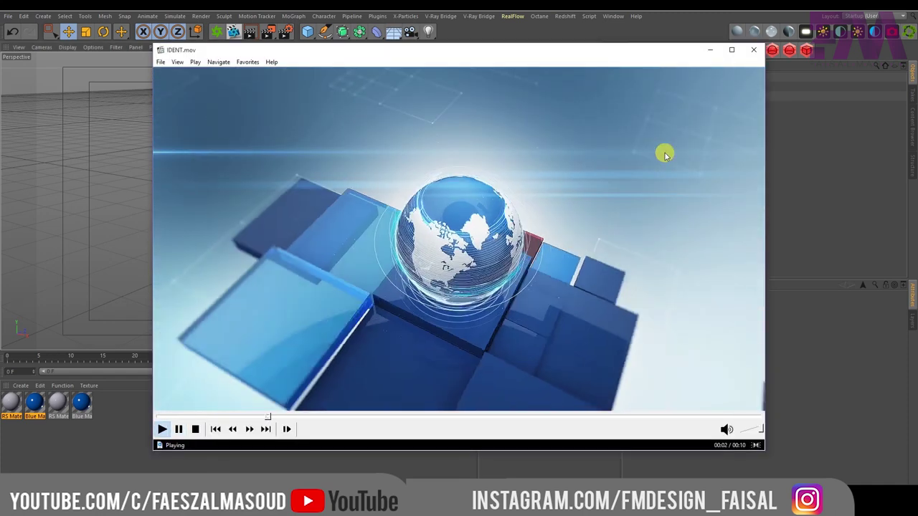
# - Pause, seek and replay IDENT.mov to review the globe, then close the player
pyautogui.press('space')
pyautogui.click(195, 417)
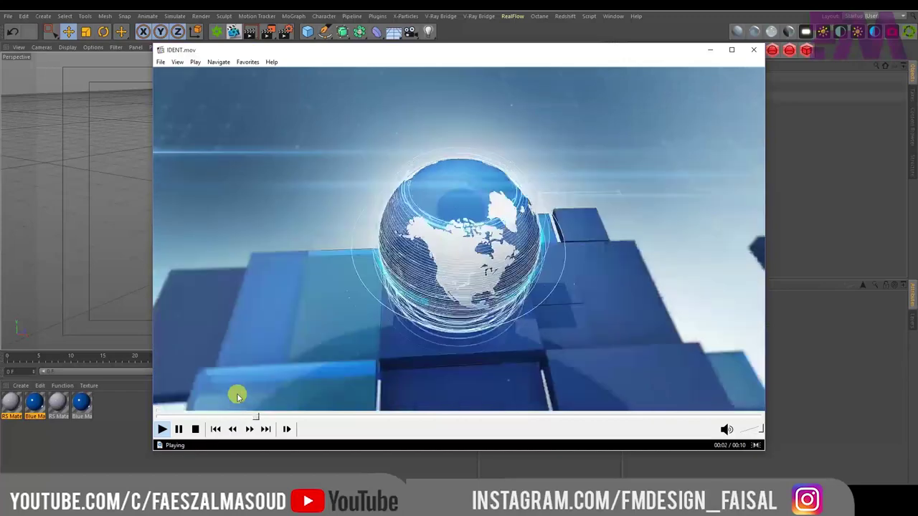
pyautogui.click(237, 395)
pyautogui.click(195, 429)
pyautogui.click(199, 408)
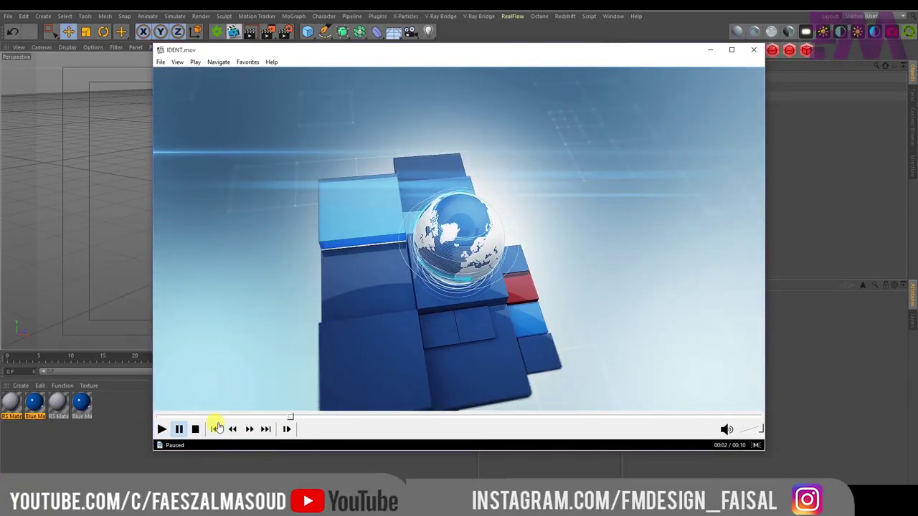
pyautogui.click(185, 414)
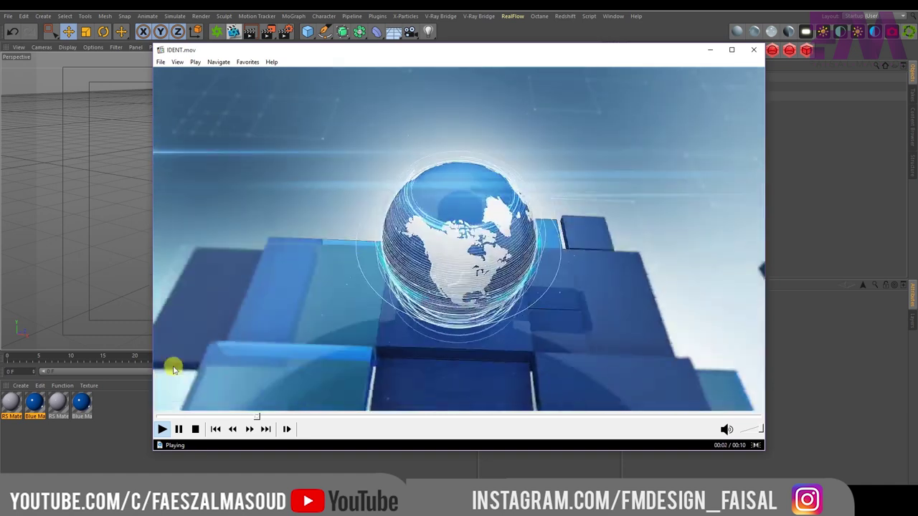
pyautogui.click(178, 429)
pyautogui.click(162, 429)
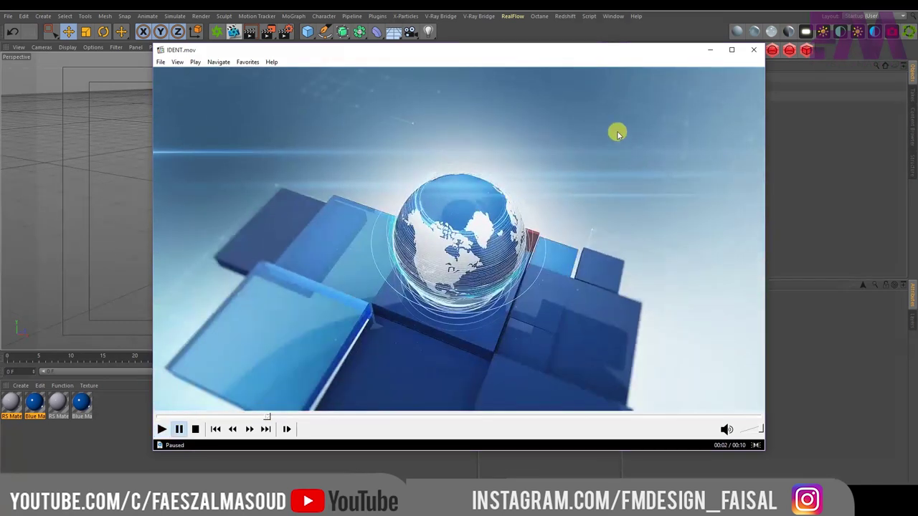
pyautogui.click(754, 49)
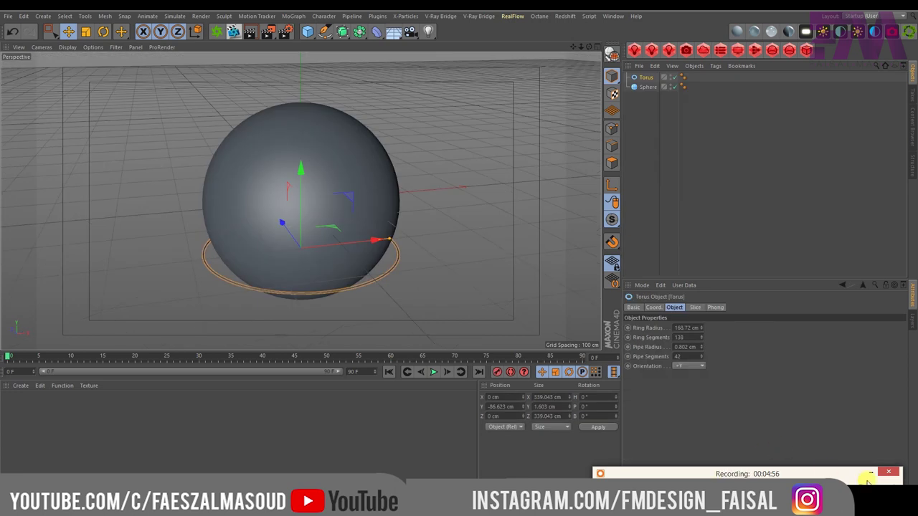
# - Scale the torus down to about 83% to hug the sphere and maximise the Front view
pyautogui.click(668, 117)
pyautogui.click(646, 78)
pyautogui.click(85, 31)
pyautogui.moveTo(521, 164); pyautogui.dragTo(459, 201)
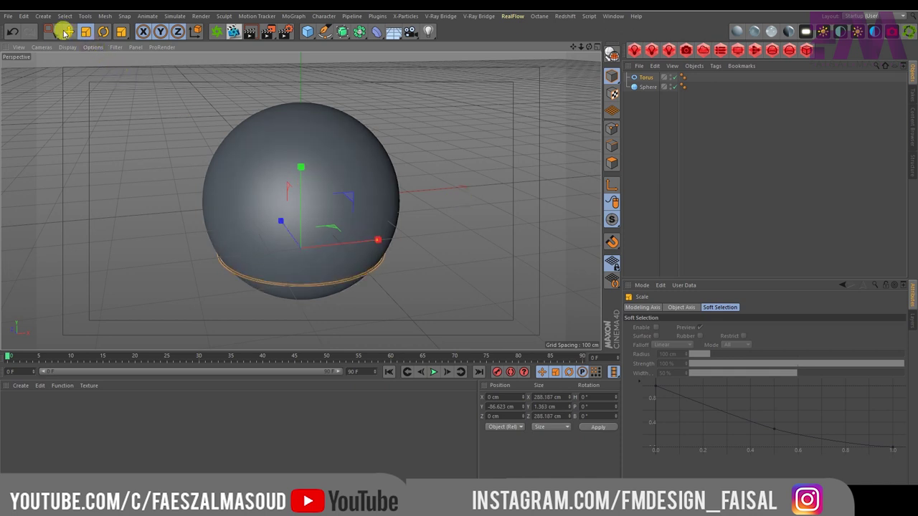
pyautogui.middleClick(287, 169)
pyautogui.middleClick(465, 261)
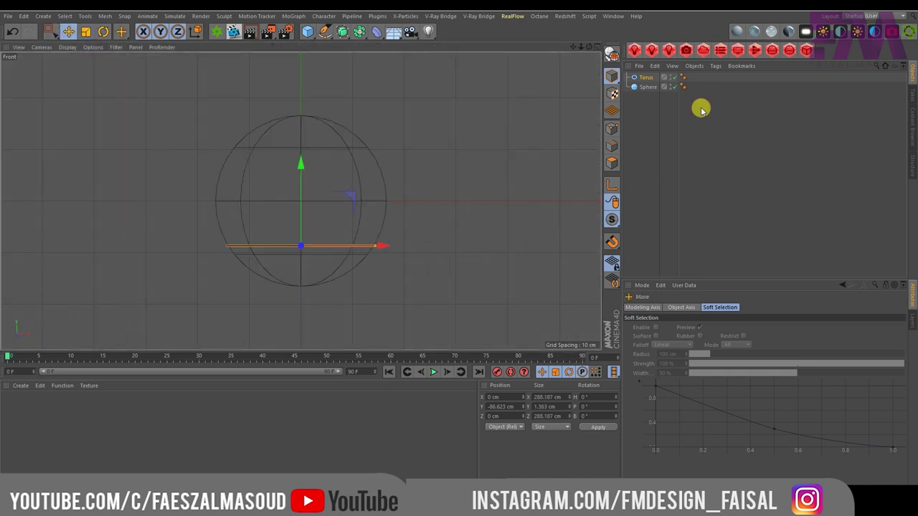
# - Duplicate the ring upward along Y as Torus.1 and Torus.2, scaling each copy
pyautogui.keyDown('ctrl'); pyautogui.moveTo(651, 79); pyautogui.dragTo(644, 83); pyautogui.keyUp('ctrl')
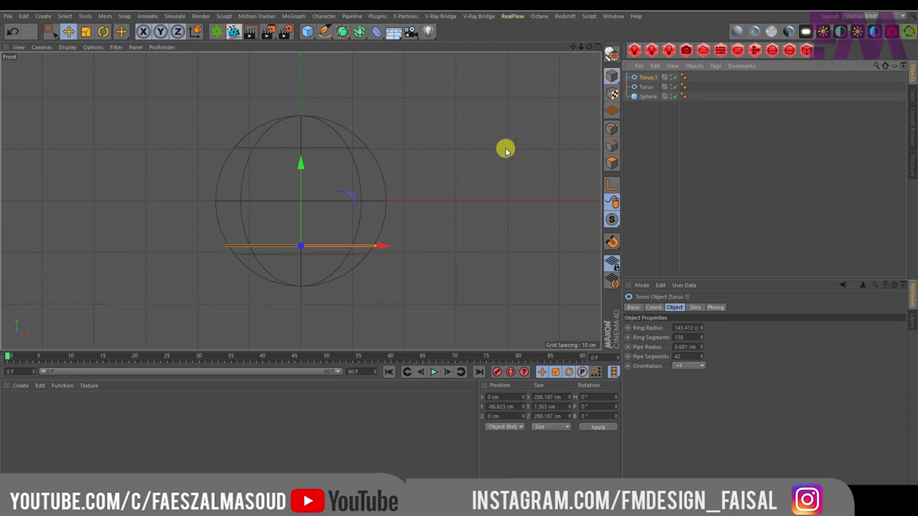
pyautogui.moveTo(301, 211)
pyautogui.mouseDown()
pyautogui.moveTo(292, 198)
pyautogui.moveTo(299, 210)
pyautogui.mouseUp()
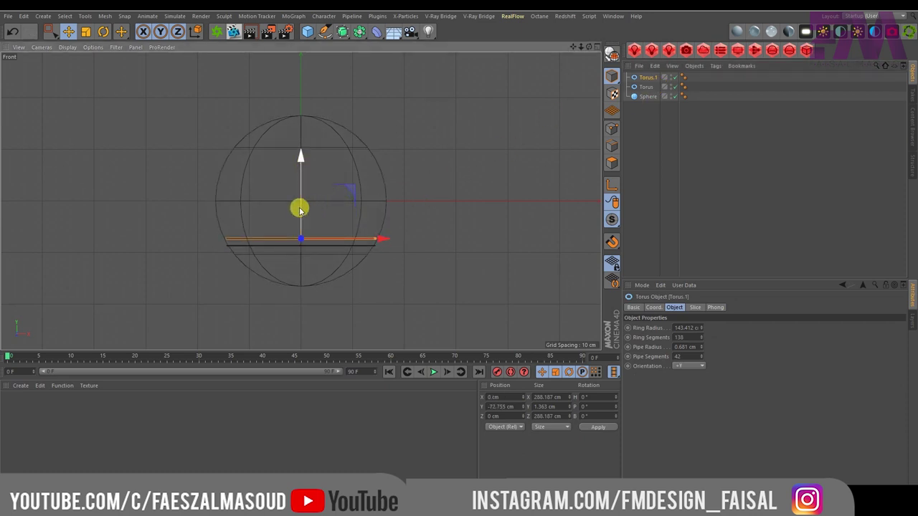
pyautogui.press('t')
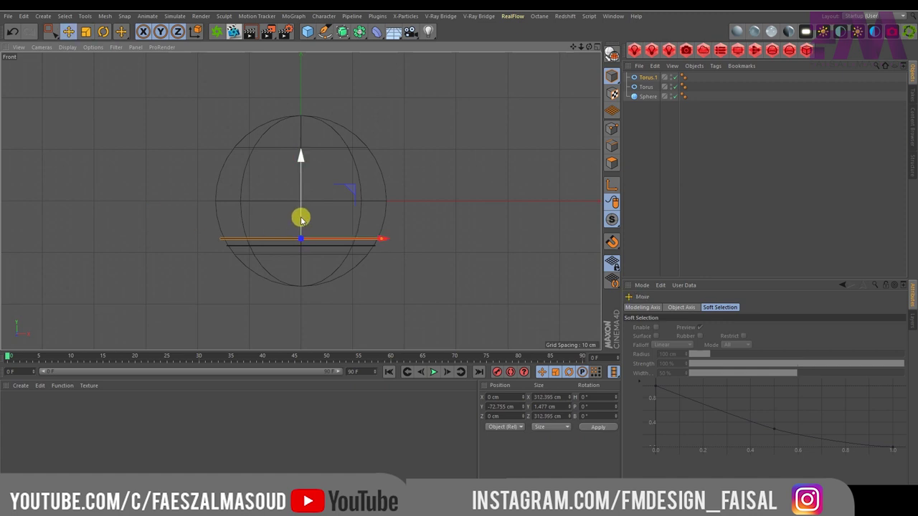
pyautogui.moveTo(652, 80); pyautogui.dragTo(644, 75)
pyautogui.moveTo(301, 215); pyautogui.dragTo(304, 206)
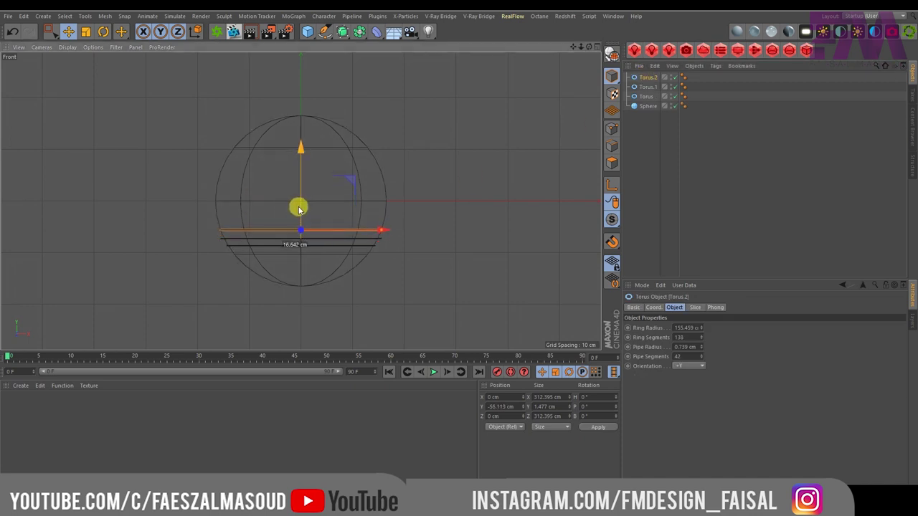
pyautogui.press('t')
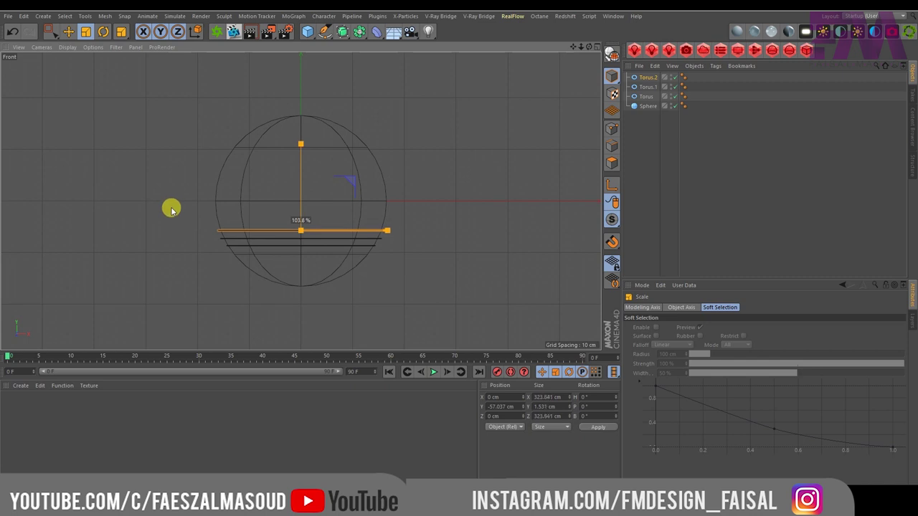
pyautogui.press('e')
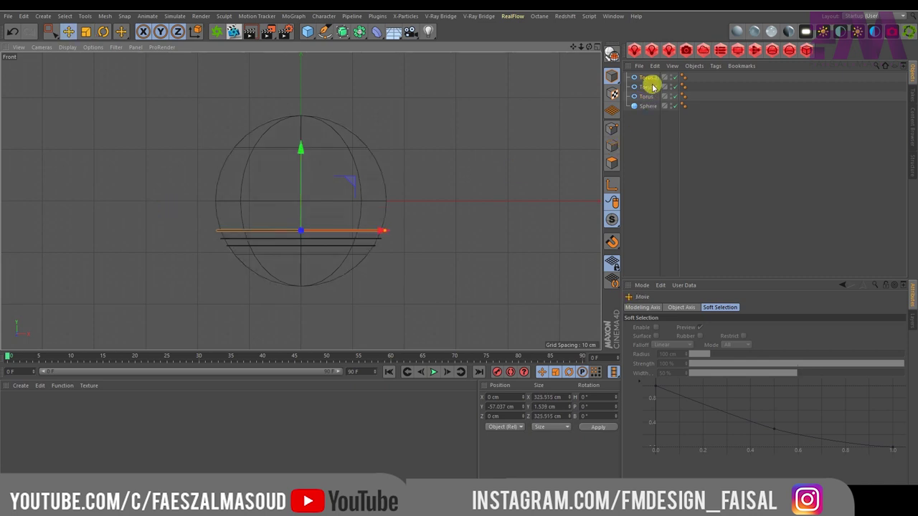
# - Copy-paste and raise further rings from Torus.3 up to Torus.12, then deselect all
pyautogui.click(649, 80)
pyautogui.hotkey('ctrl', 'c')
pyautogui.hotkey('ctrl', 'v')
pyautogui.moveTo(301, 207); pyautogui.dragTo(304, 204)
pyautogui.click(643, 77)
pyautogui.hotkey('ctrl', 'v')
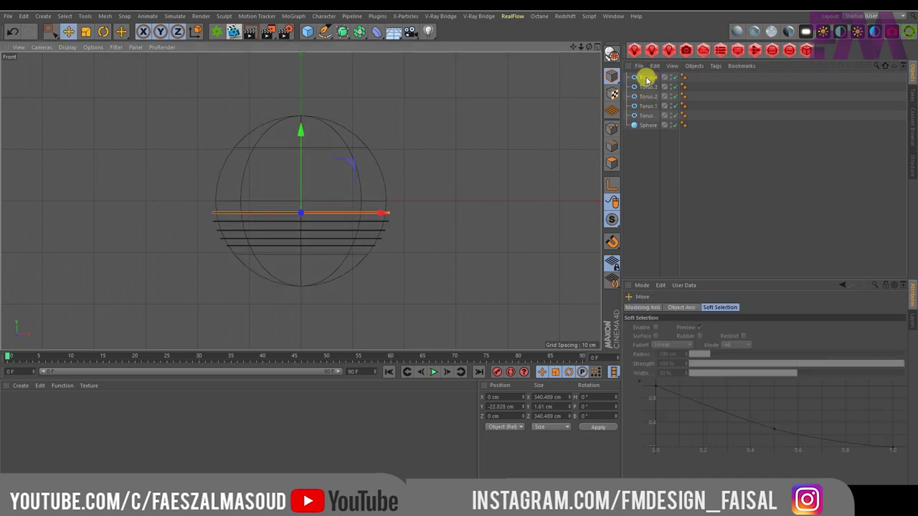
pyautogui.hotkey('ctrl', 'v')
pyautogui.hotkey('ctrl', 'v')
pyautogui.hotkey('ctrl', 'v')
pyautogui.moveTo(303, 164); pyautogui.dragTo(306, 137)
pyautogui.hotkey('ctrl', 'v')
pyautogui.hotkey('ctrl', 'v')
pyautogui.hotkey('ctrl', 'v')
pyautogui.hotkey('ctrl', 'v')
pyautogui.hotkey('ctrl', 'v')
pyautogui.hotkey('ctrl', 'a')
pyautogui.hotkey('ctrl', 'shift', 'a')
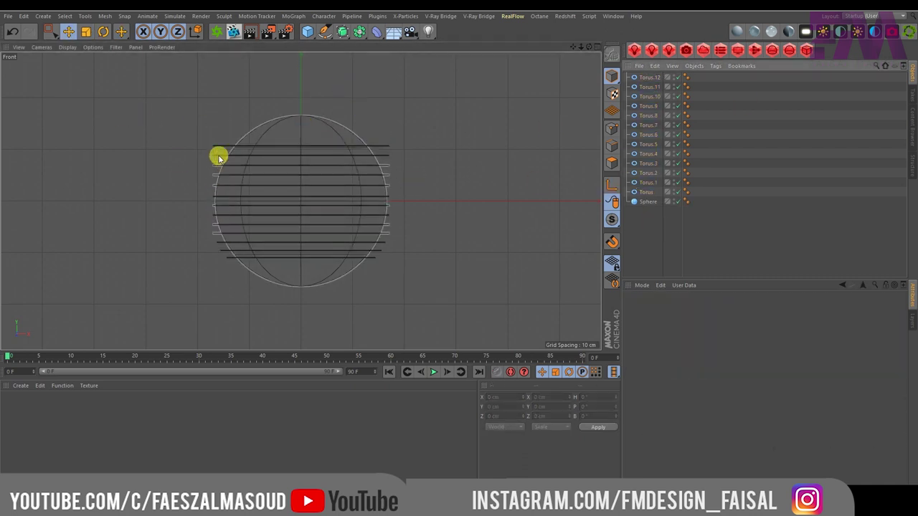
# - Scale the upper rings, Torus.12 down through Torus.9, to hug the sphere's curve
pyautogui.click(211, 144)
pyautogui.press('t')
pyautogui.moveTo(211, 117); pyautogui.dragTo(150, 121)
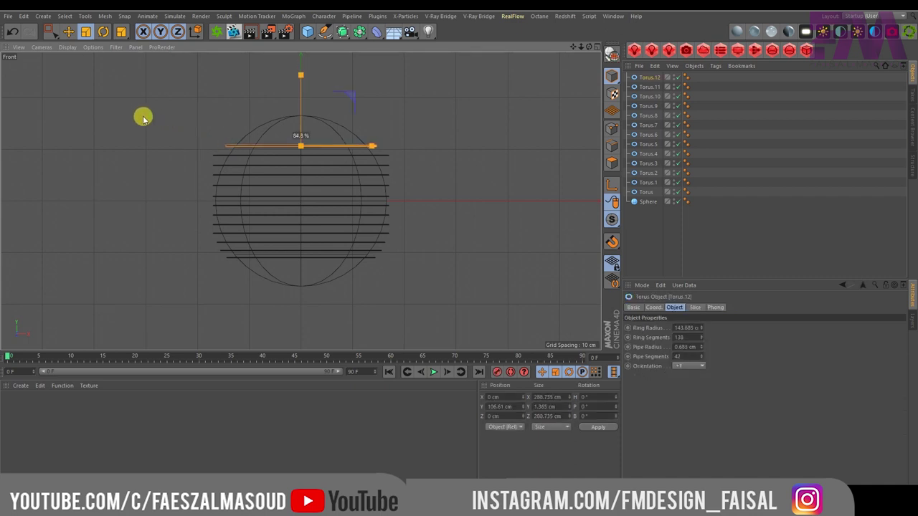
pyautogui.click(210, 156)
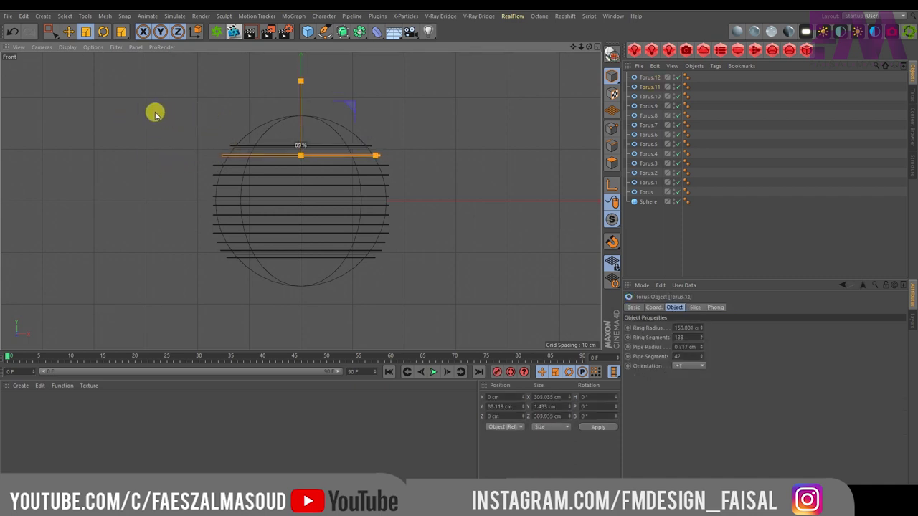
pyautogui.click(215, 166)
pyautogui.moveTo(215, 164); pyautogui.dragTo(194, 120)
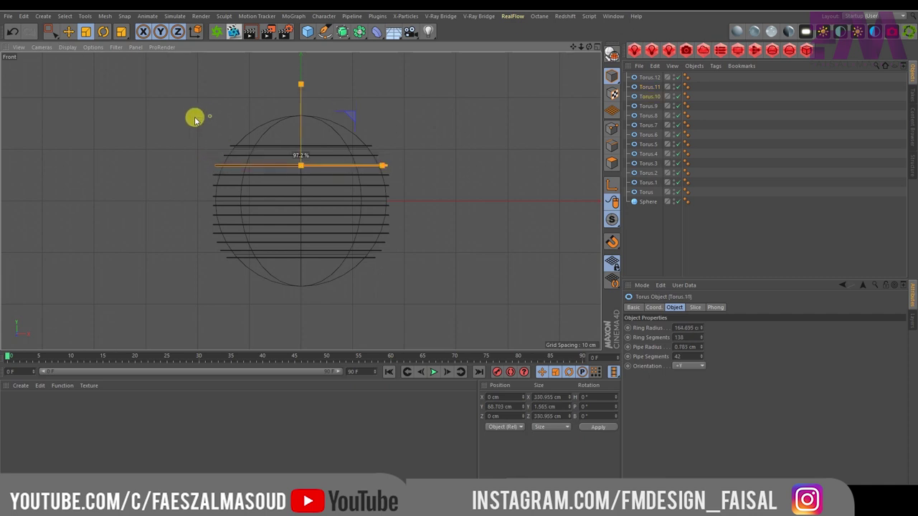
pyautogui.click(213, 178)
pyautogui.moveTo(213, 177); pyautogui.dragTo(210, 125)
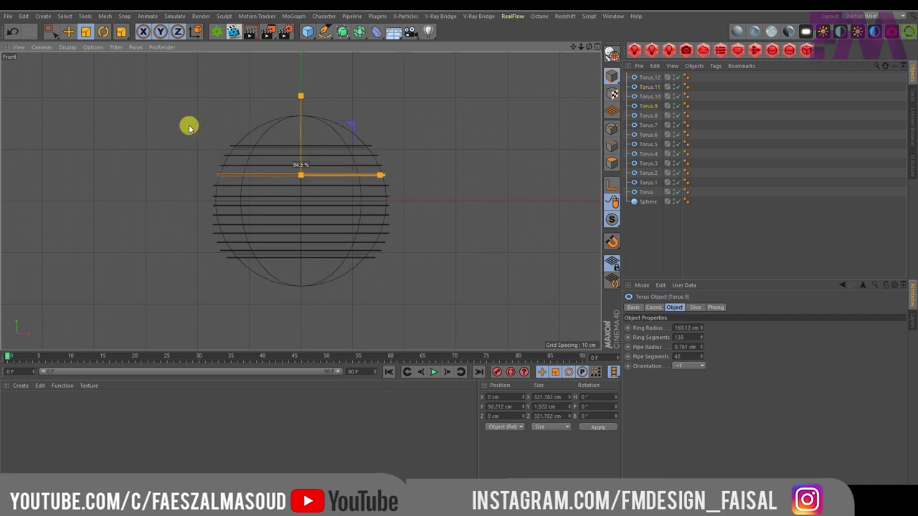
pyautogui.moveTo(203, 160); pyautogui.dragTo(210, 176)
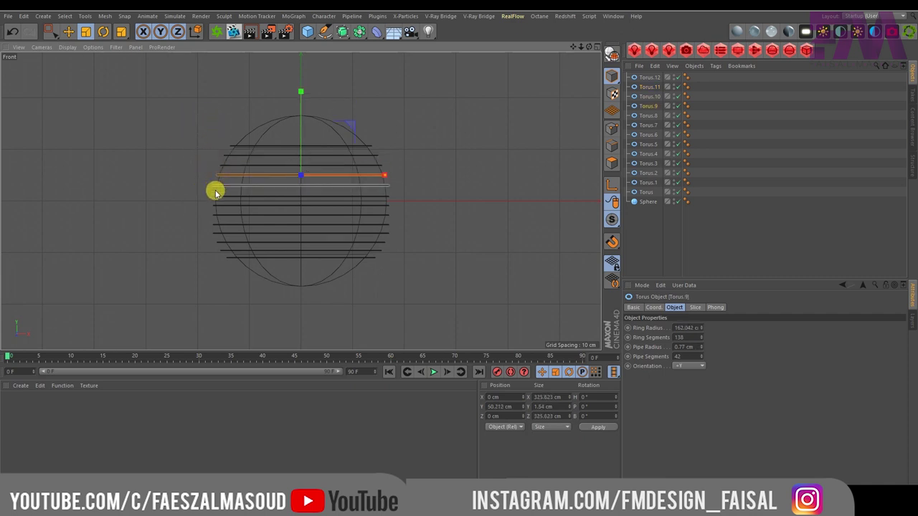
# - Rescale the lower rings, Torus.4 down to the bottom Torus, to follow the sphere
pyautogui.click(220, 230)
pyautogui.moveTo(220, 231); pyautogui.dragTo(156, 197)
pyautogui.click(215, 225)
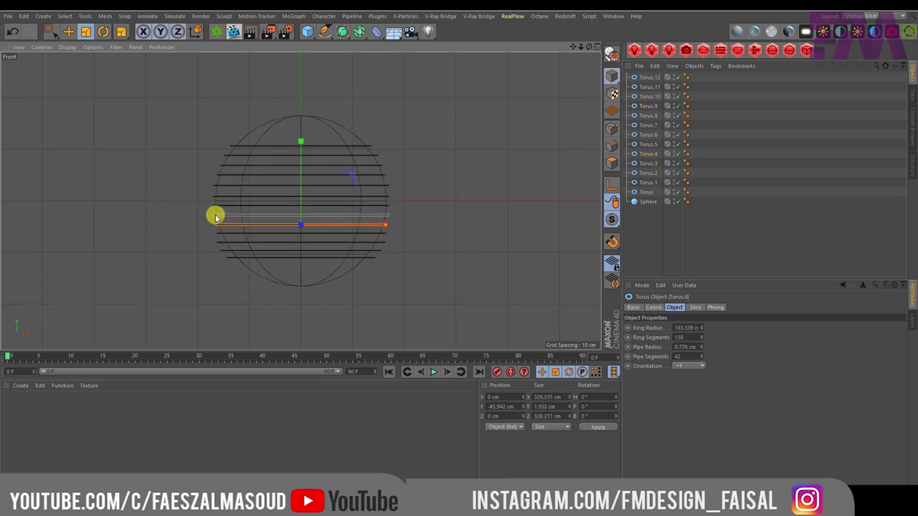
pyautogui.click(215, 242)
pyautogui.moveTo(223, 233); pyautogui.dragTo(176, 214)
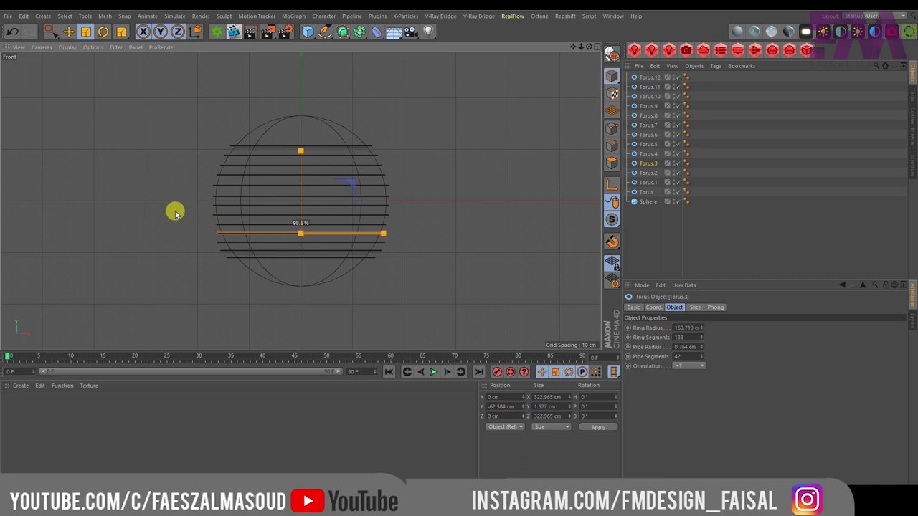
pyautogui.click(217, 243)
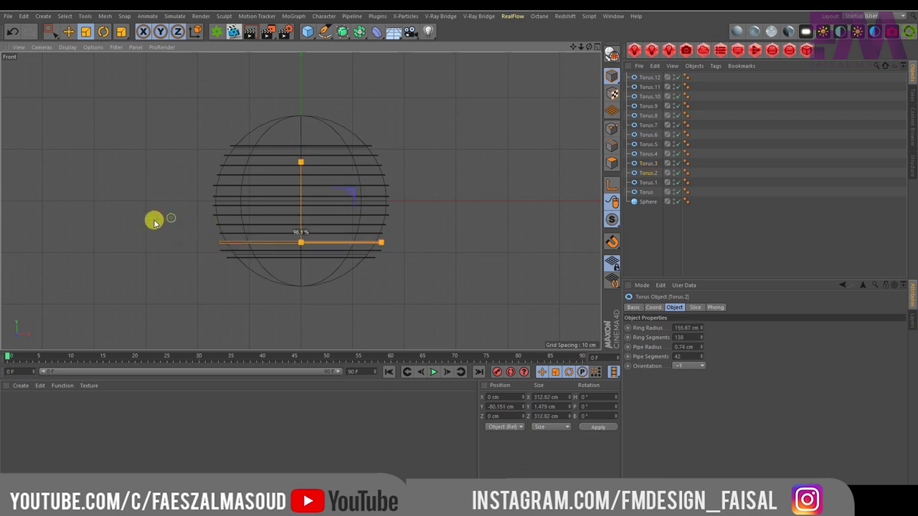
pyautogui.moveTo(134, 222); pyautogui.dragTo(135, 224)
pyautogui.moveTo(223, 250); pyautogui.dragTo(147, 213)
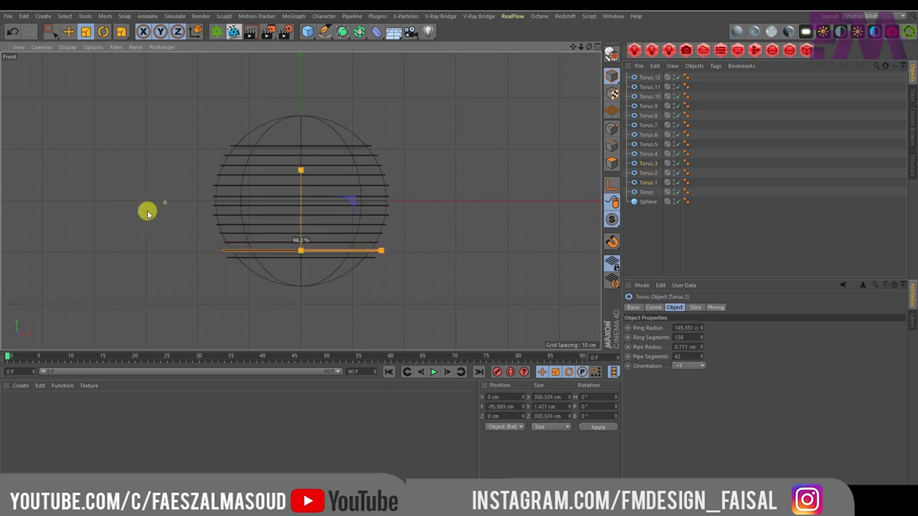
pyautogui.moveTo(238, 258); pyautogui.dragTo(141, 244)
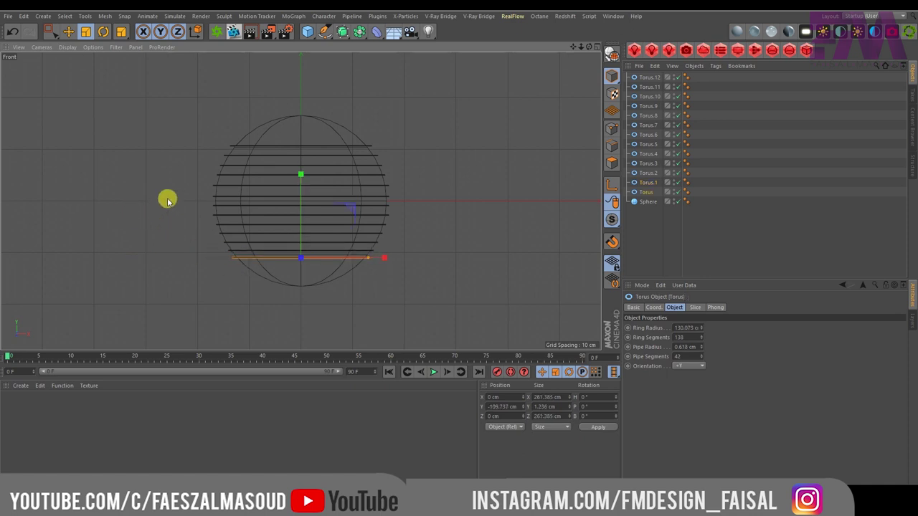
# - Adjust the middle ring Torus.7, then return to the Move tool with nothing selected
pyautogui.moveTo(236, 198); pyautogui.dragTo(170, 184)
pyautogui.click(69, 32)
pyautogui.click(659, 228)
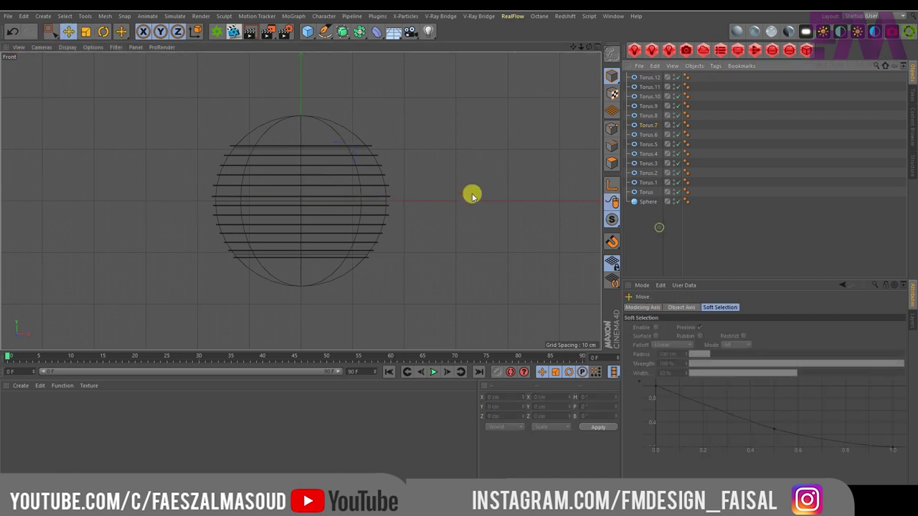
# - Maximize the Perspective view at a level front angle and add a Fracture object
pyautogui.middleClick(477, 215)
pyautogui.middleClick(172, 122)
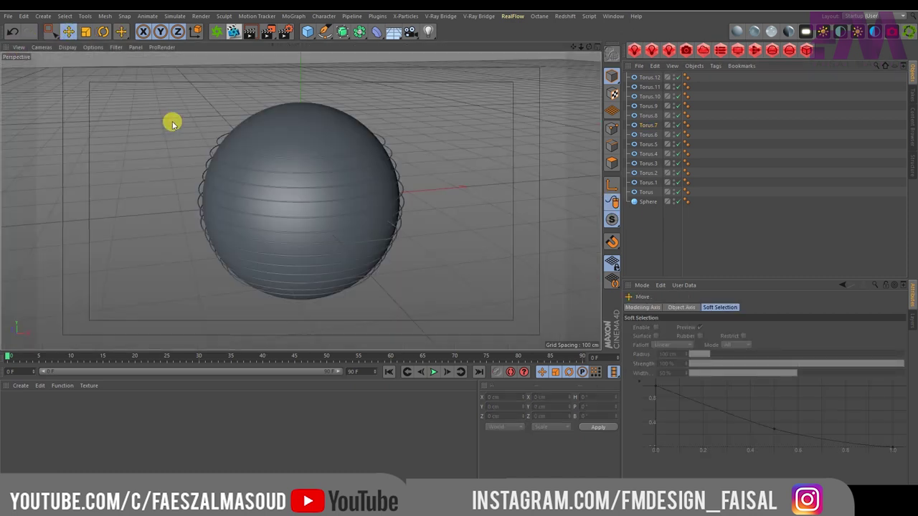
pyautogui.keyDown('alt'); pyautogui.moveTo(258, 200); pyautogui.dragTo(251, 135); pyautogui.keyUp('alt')
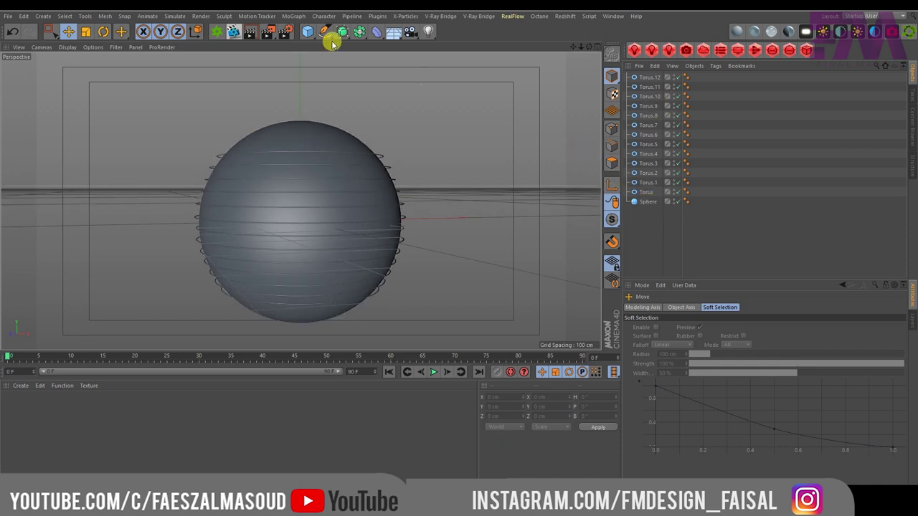
pyautogui.click(293, 16)
pyautogui.click(301, 138)
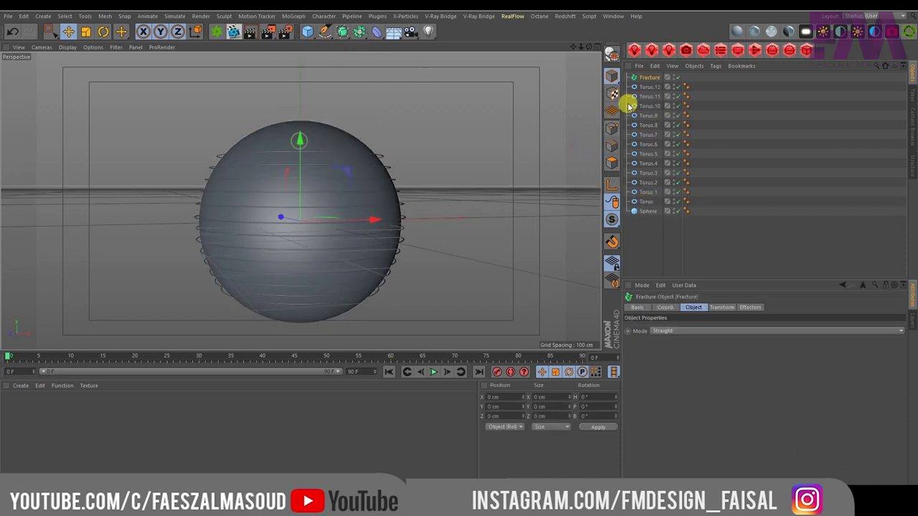
# - Parent all thirteen torus rings under Fracture and collapse its hierarchy
pyautogui.click(647, 86)
pyautogui.keyDown('shift'); pyautogui.click(646, 202); pyautogui.keyUp('shift')
pyautogui.moveTo(649, 81); pyautogui.dragTo(648, 78)
pyautogui.click(648, 78)
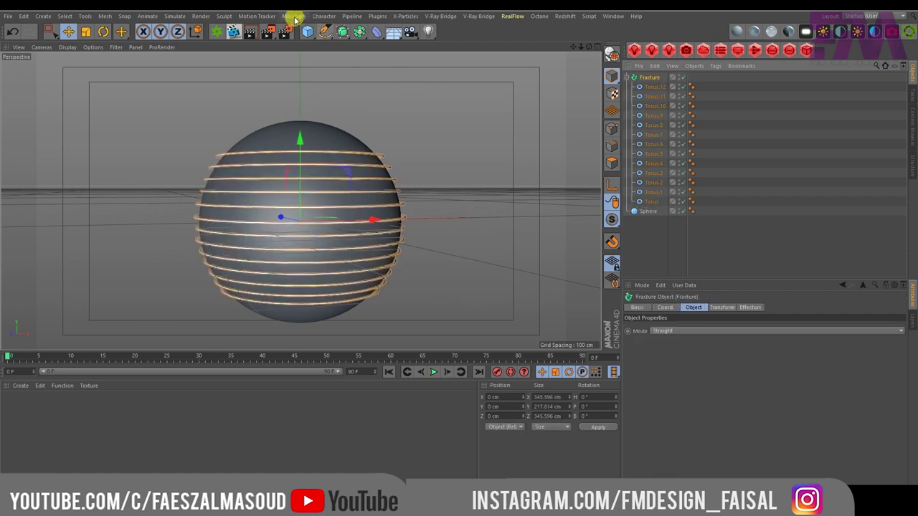
pyautogui.click(294, 17)
pyautogui.click(629, 78)
pyautogui.click(628, 77)
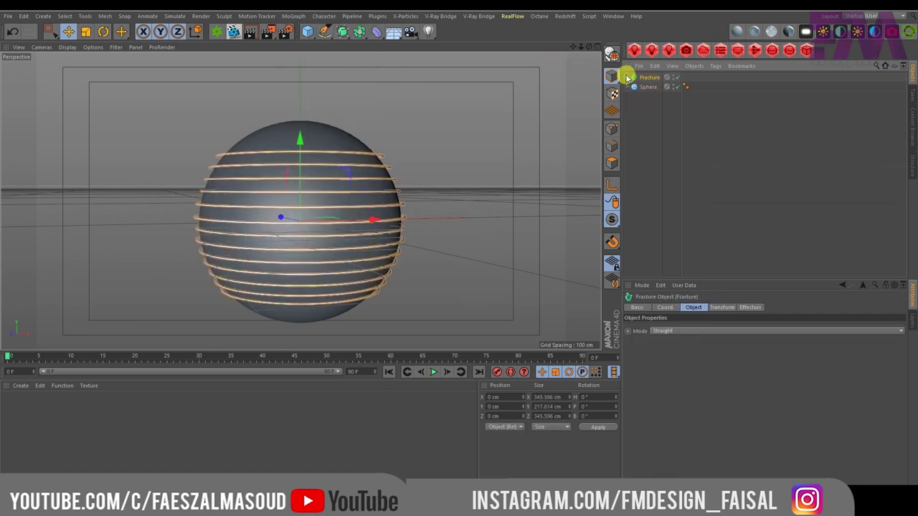
pyautogui.click(292, 17)
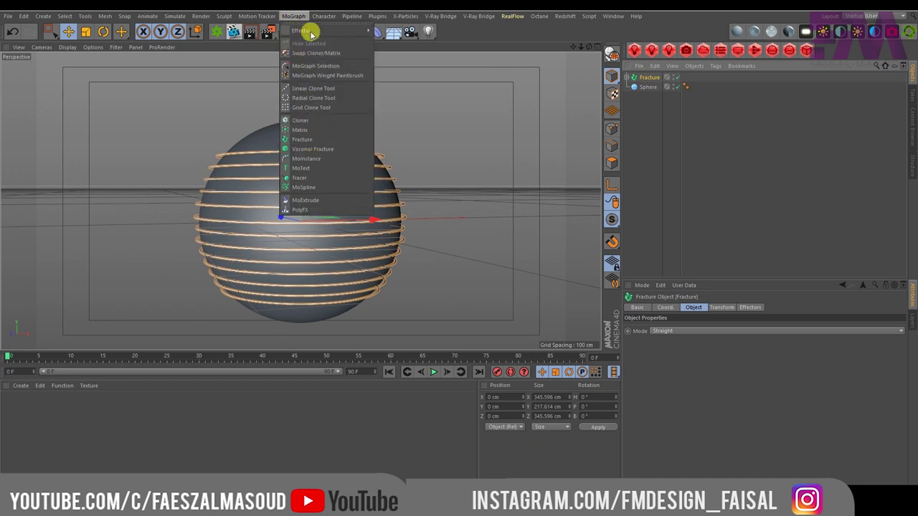
# - Add a Plain effector with a Sphere falloff shape and move it up along Y
pyautogui.click(389, 43)
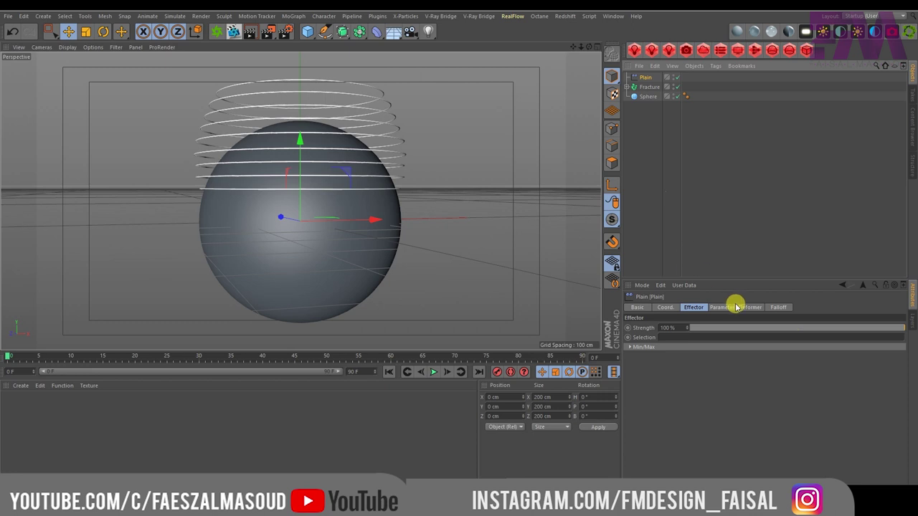
pyautogui.click(778, 307)
pyautogui.click(704, 330)
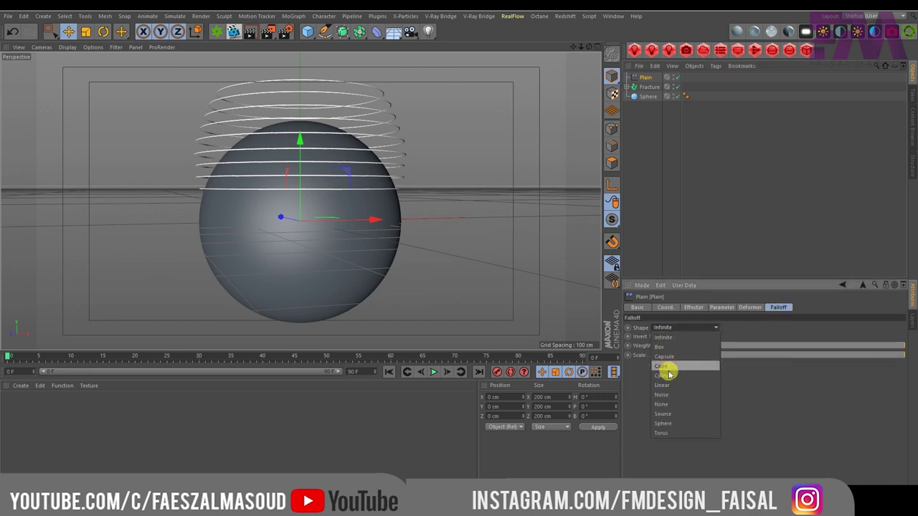
pyautogui.click(669, 423)
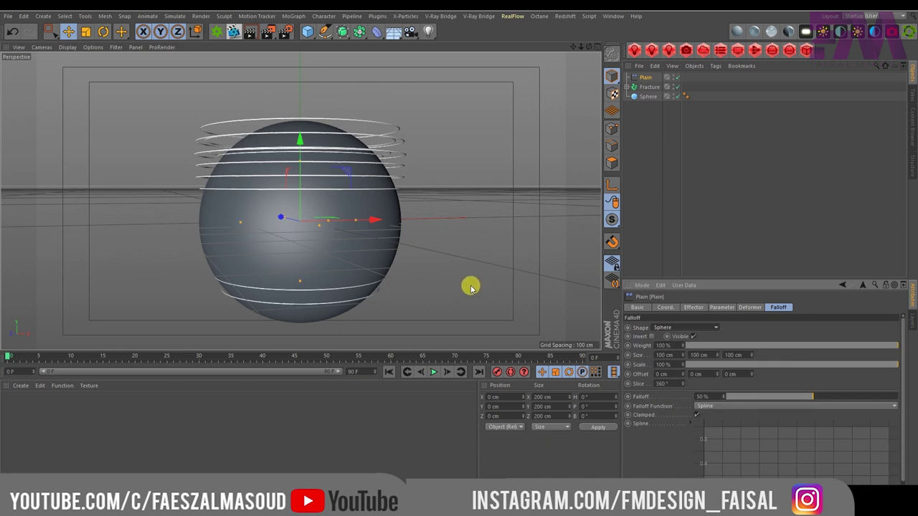
pyautogui.moveTo(299, 165)
pyautogui.mouseDown()
pyautogui.moveTo(309, 293)
pyautogui.moveTo(310, 143)
pyautogui.moveTo(337, 76)
pyautogui.moveTo(322, 219)
pyautogui.mouseUp()
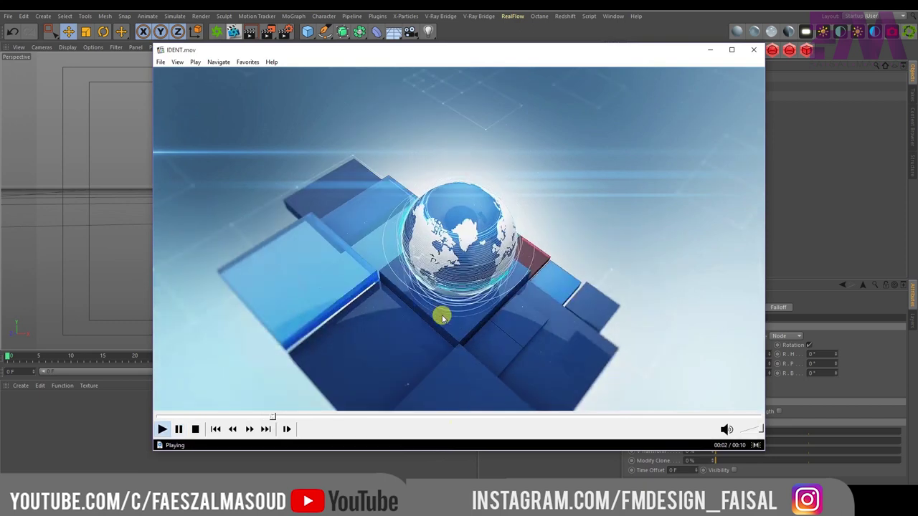
# - Preview the reference IDENT.mov animation, then hide the player
pyautogui.click(179, 429)
pyautogui.click(176, 415)
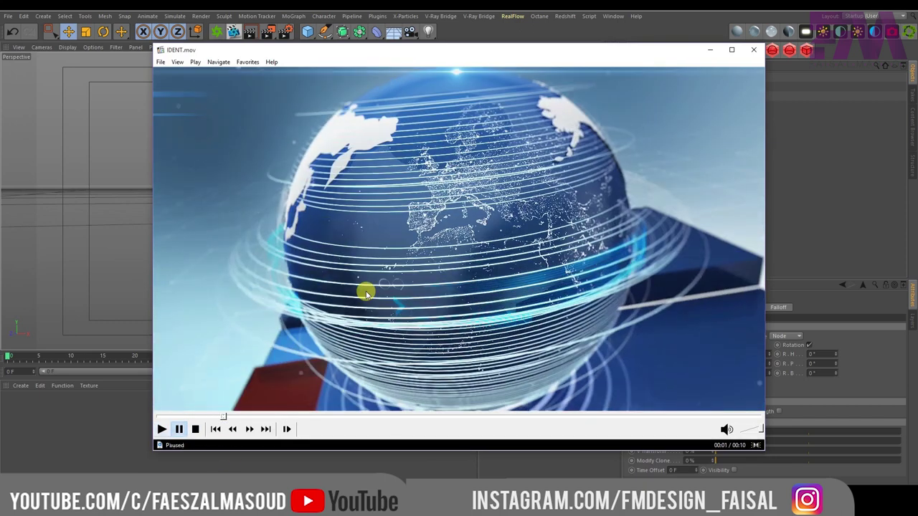
pyautogui.click(710, 52)
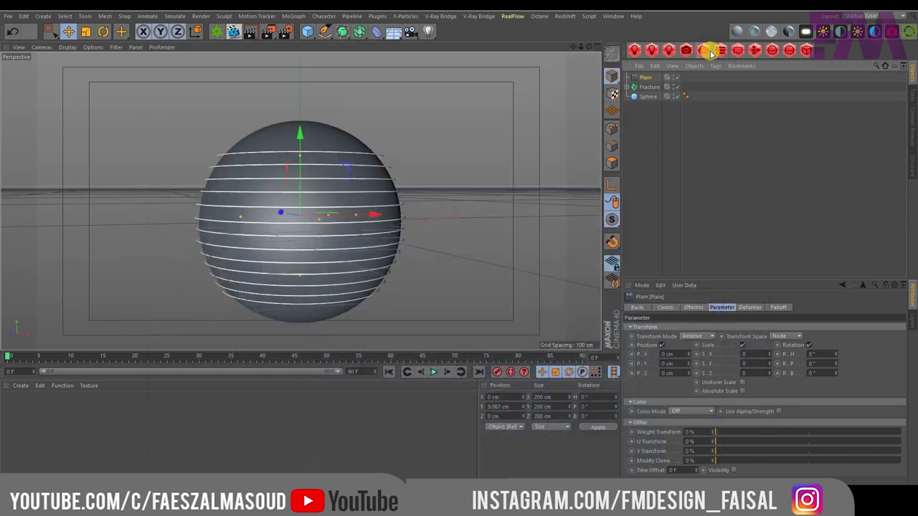
# - Raise the Plain effector and give it Uniform Scale 0.61 in its parameters
pyautogui.moveTo(287, 180); pyautogui.dragTo(311, 139)
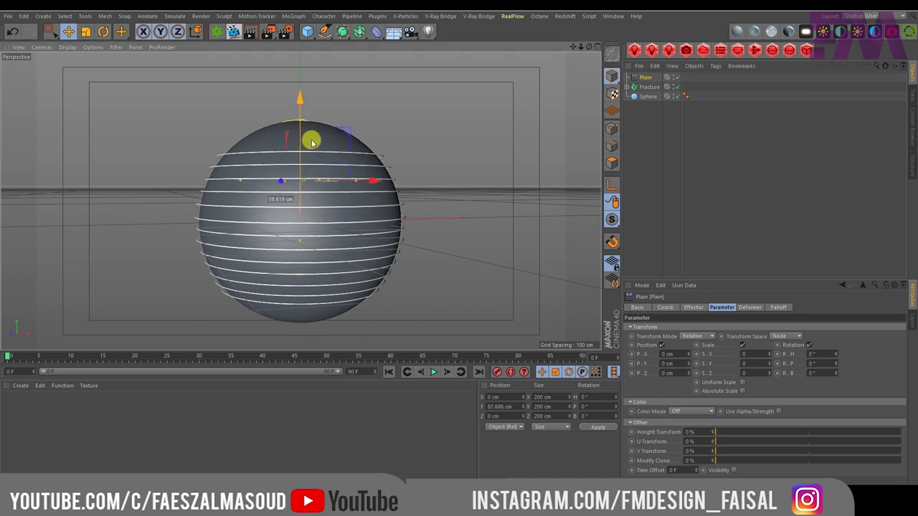
pyautogui.moveTo(690, 365)
pyautogui.mouseDown()
pyautogui.moveTo(690, 344)
pyautogui.moveTo(679, 359)
pyautogui.mouseUp()
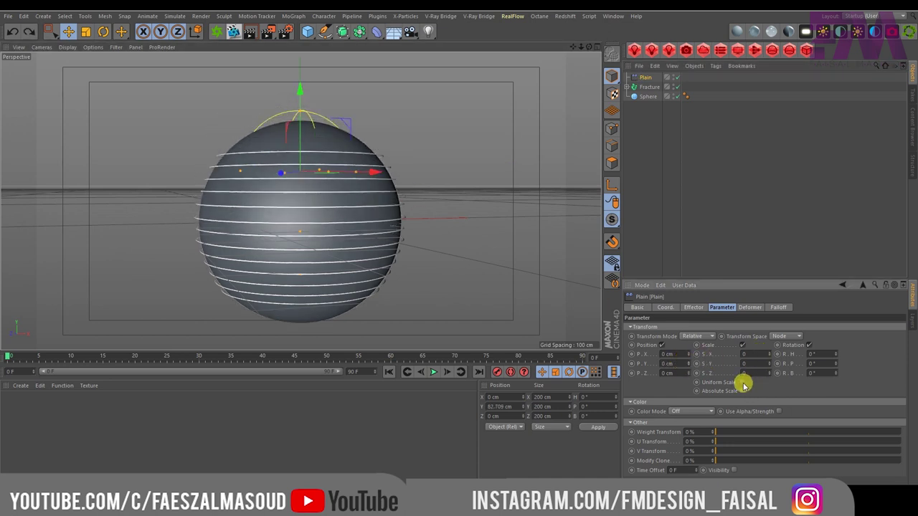
pyautogui.click(743, 384)
pyautogui.moveTo(768, 354); pyautogui.dragTo(772, 354)
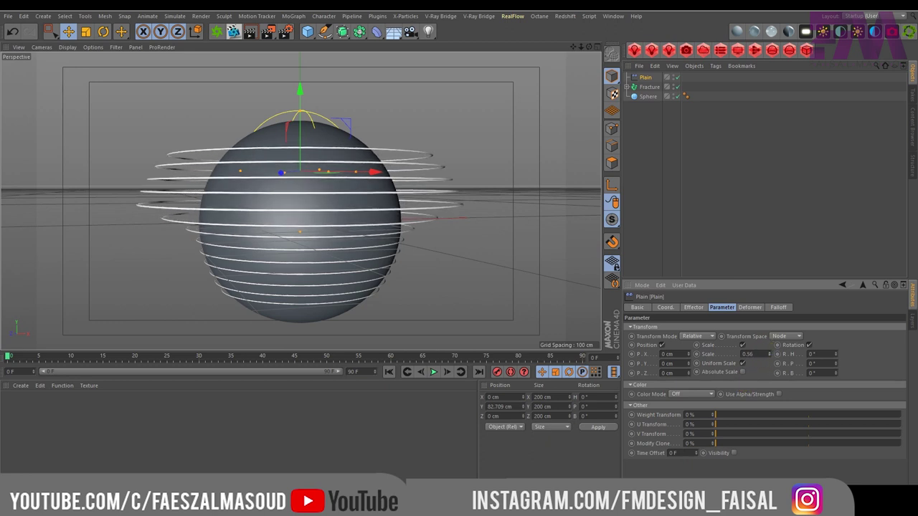
pyautogui.click(754, 310)
pyautogui.click(701, 310)
pyautogui.click(723, 308)
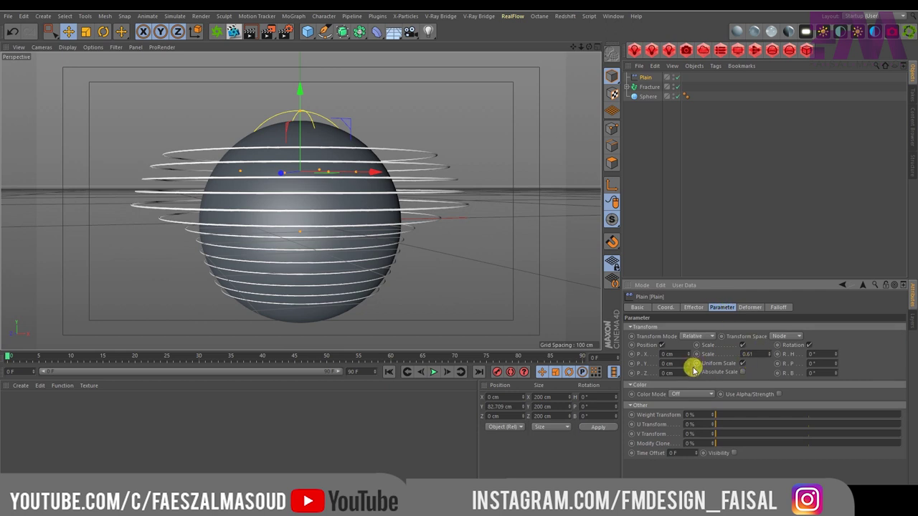
# - Flatten the falloff to 22 cm Size Y and move the effector down the sphere
pyautogui.click(776, 309)
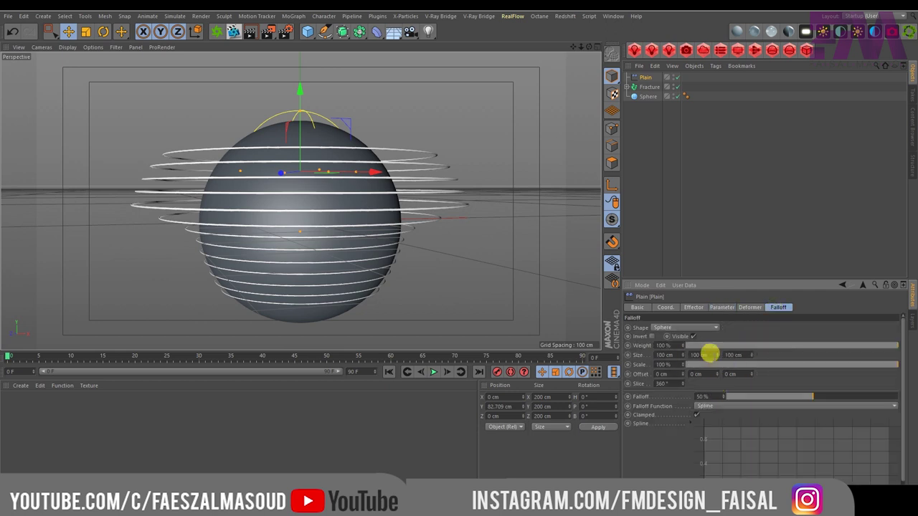
pyautogui.moveTo(716, 359); pyautogui.dragTo(717, 387)
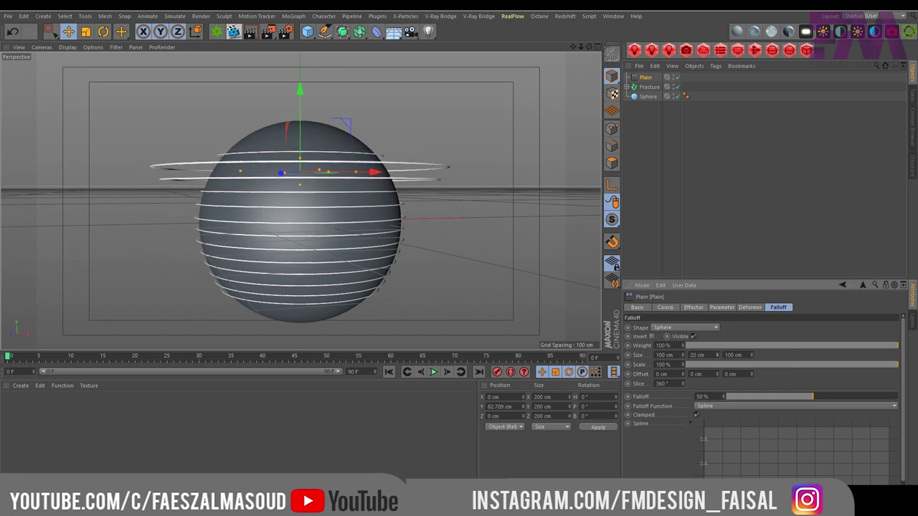
pyautogui.moveTo(298, 136)
pyautogui.mouseDown()
pyautogui.moveTo(318, 280)
pyautogui.moveTo(328, 174)
pyautogui.moveTo(349, 104)
pyautogui.moveTo(357, 106)
pyautogui.mouseUp()
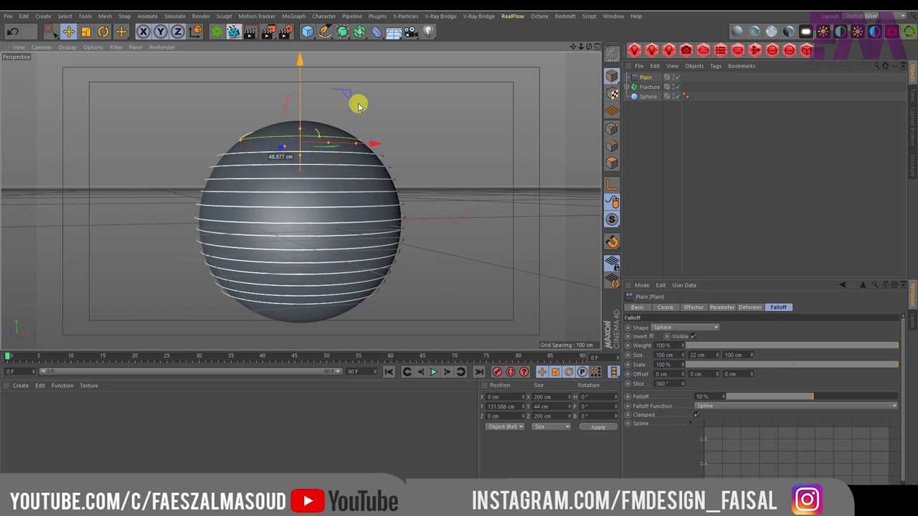
# - Key the Plain effector's P.Y at 131.543 cm on frame 0 and -163.459 cm later
pyautogui.click(643, 77)
pyautogui.click(674, 310)
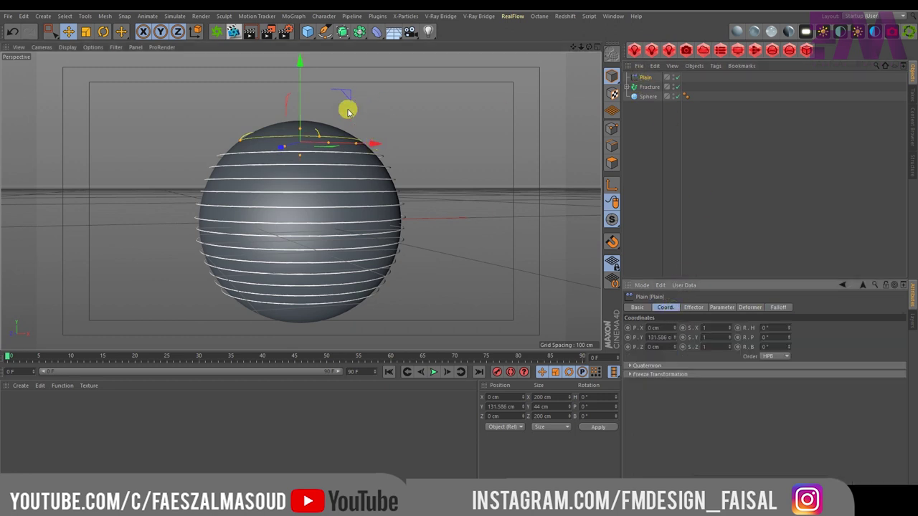
pyautogui.moveTo(301, 88); pyautogui.dragTo(302, 90)
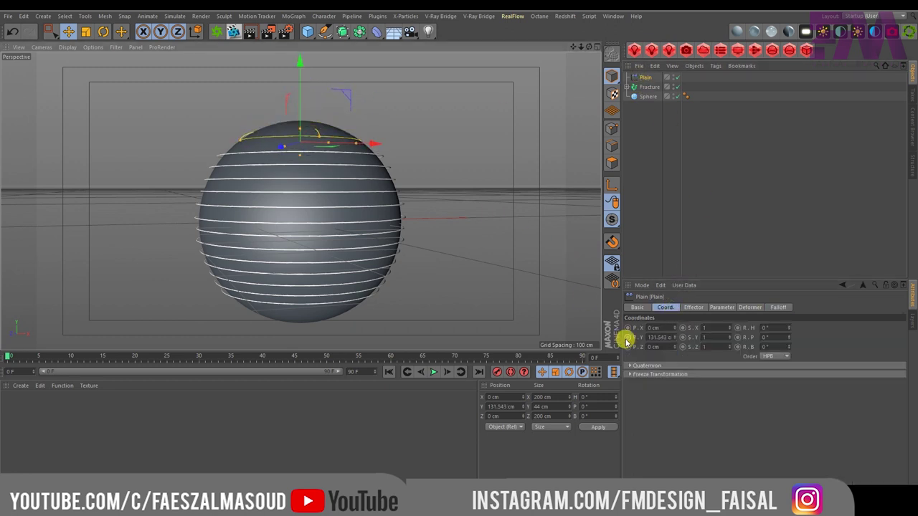
pyautogui.moveTo(30, 358); pyautogui.dragTo(160, 369)
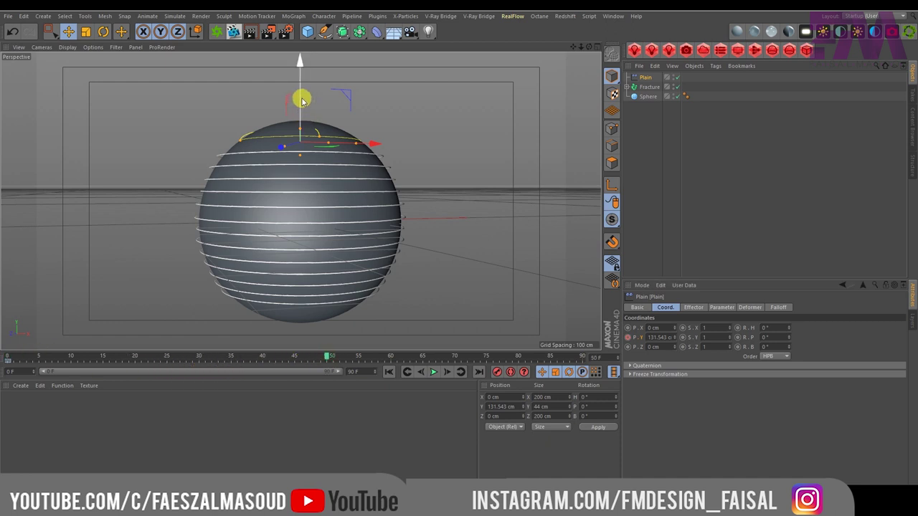
pyautogui.moveTo(302, 100); pyautogui.dragTo(289, 285)
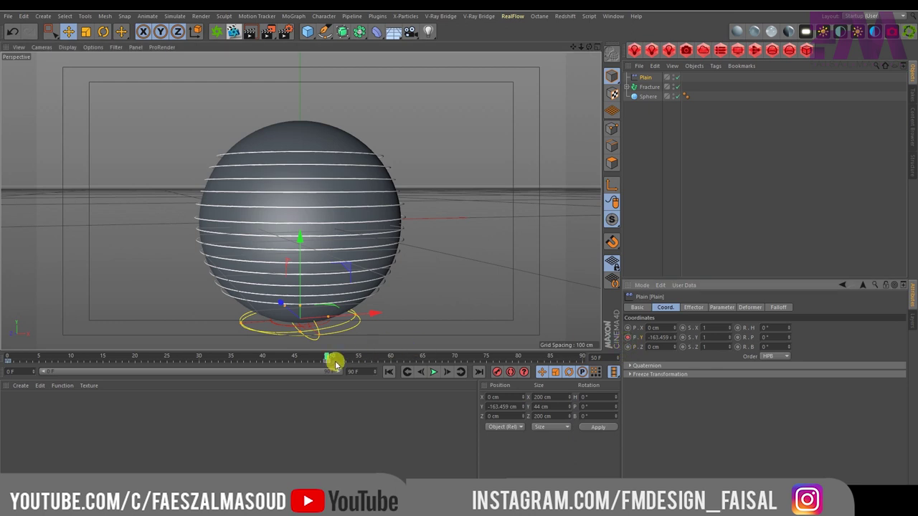
# - Make the position keys Linear, play the sweep from the start, and reselect Fracture
pyautogui.moveTo(3, 349); pyautogui.dragTo(552, 353)
pyautogui.click(690, 324)
pyautogui.click(696, 334)
pyautogui.click(389, 372)
pyautogui.click(434, 372)
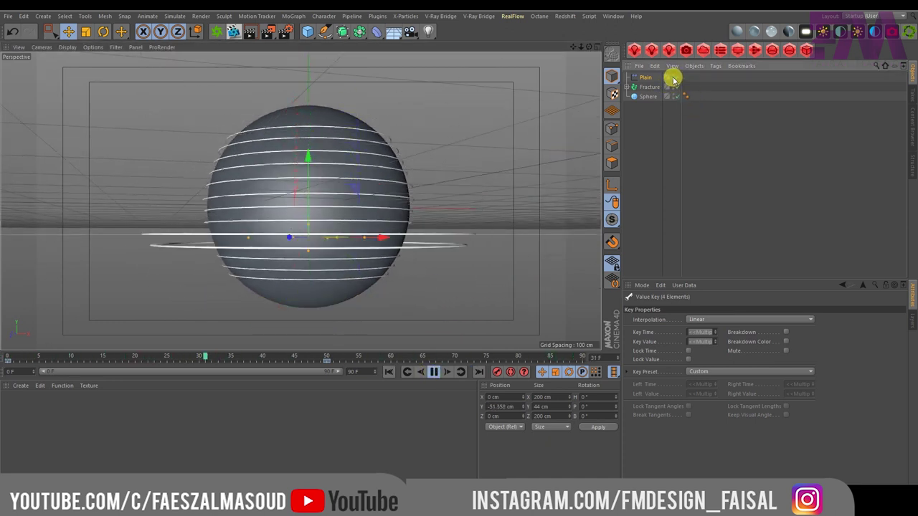
pyautogui.click(649, 86)
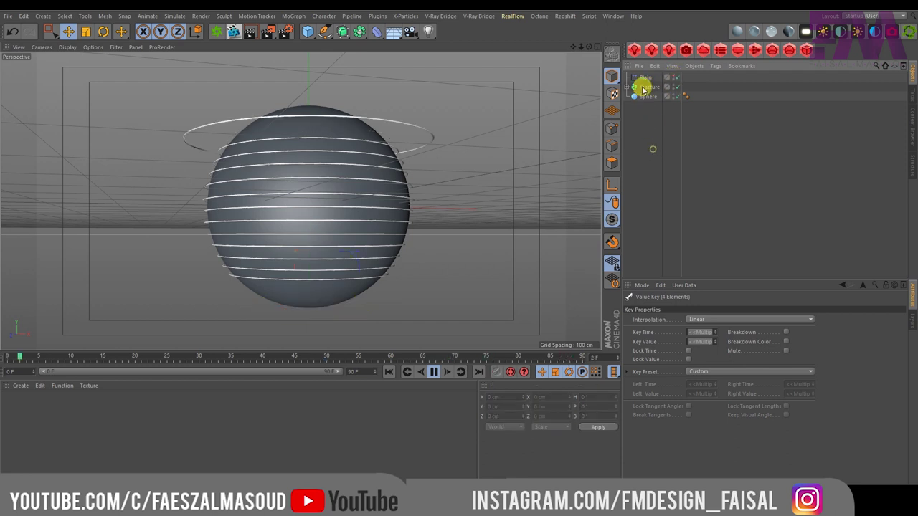
pyautogui.click(293, 16)
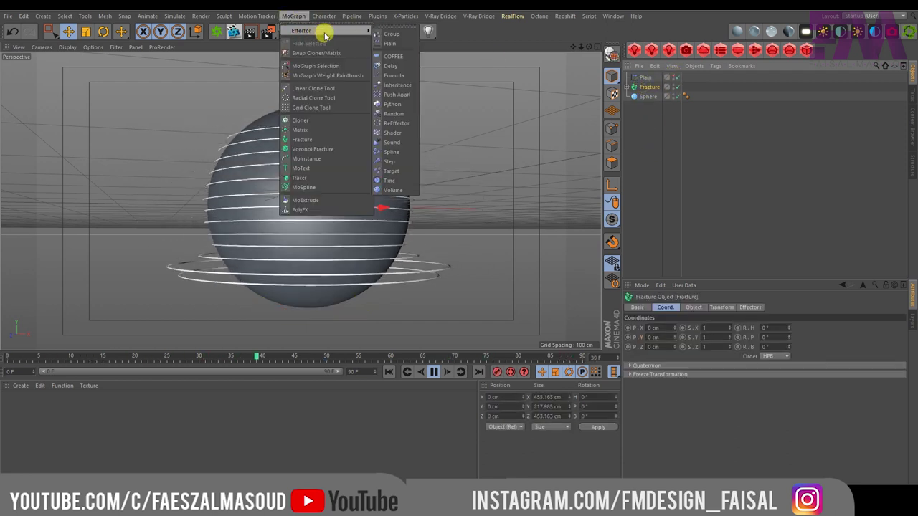
pyautogui.moveTo(301, 30)
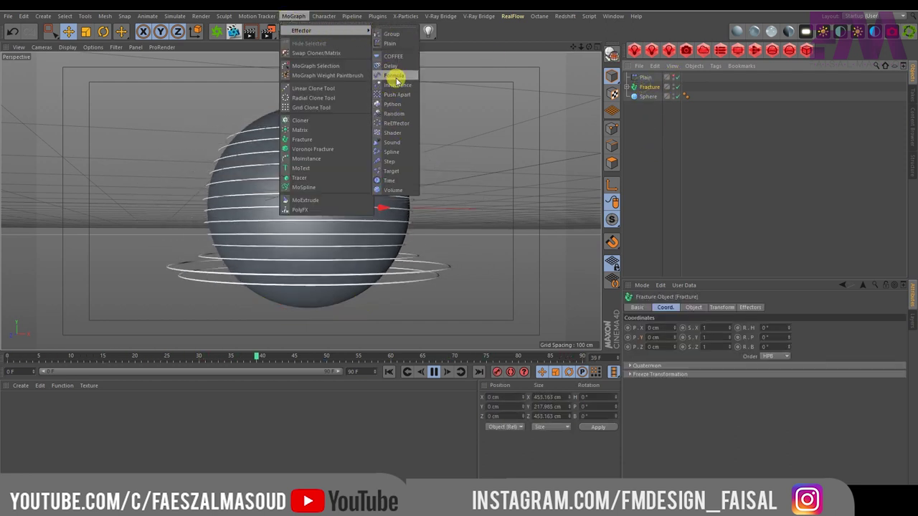
# - Add a Delay effector, then watch the smoothed ring flare from above during playback
pyautogui.click(390, 66)
pyautogui.click(654, 179)
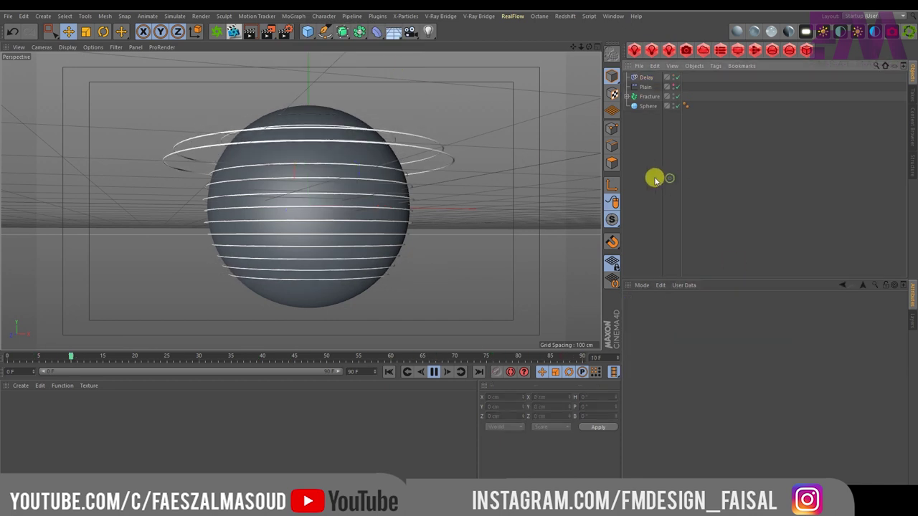
pyautogui.click(717, 166)
pyautogui.keyDown('alt'); pyautogui.moveTo(340, 188); pyautogui.dragTo(366, 230); pyautogui.keyUp('alt')
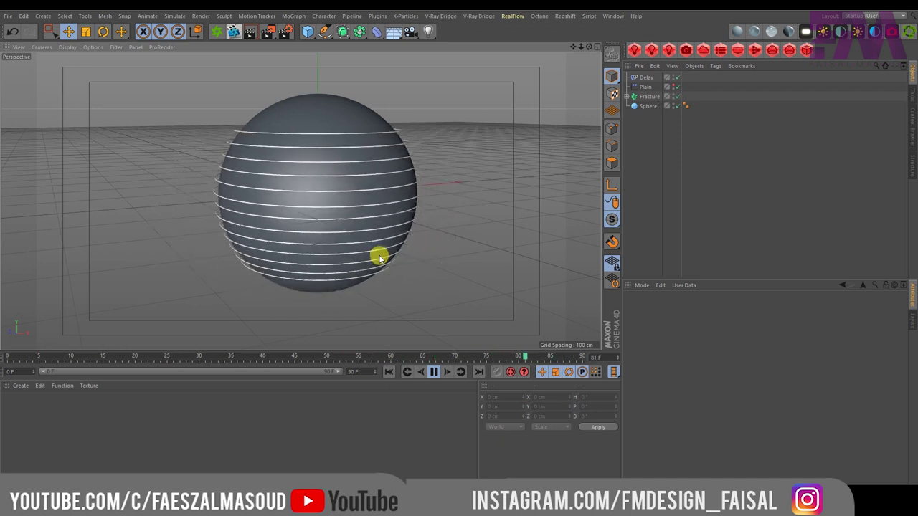
pyautogui.click(432, 371)
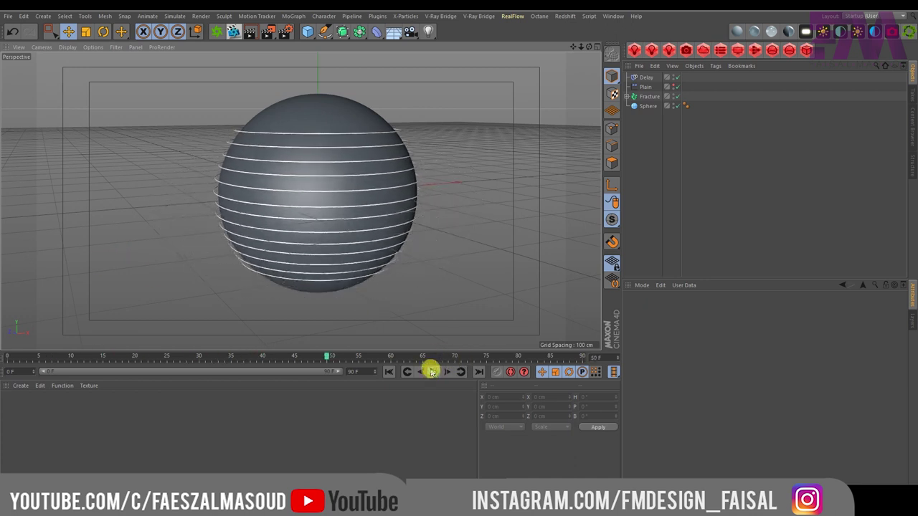